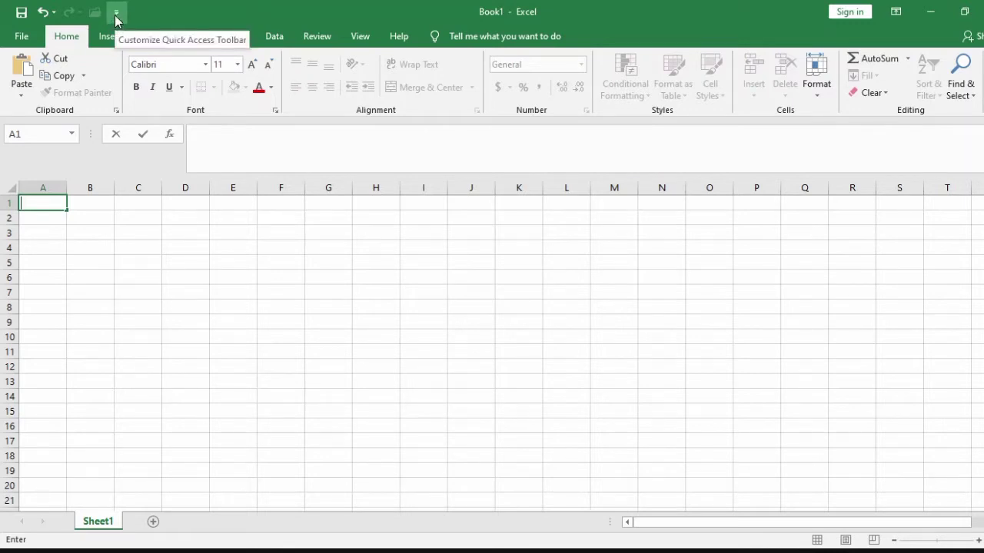
Step: Add an Email shortcut to the Quick Access Toolbar, then remove it again
{"action": "left_click", "coordinate": [116, 13]}
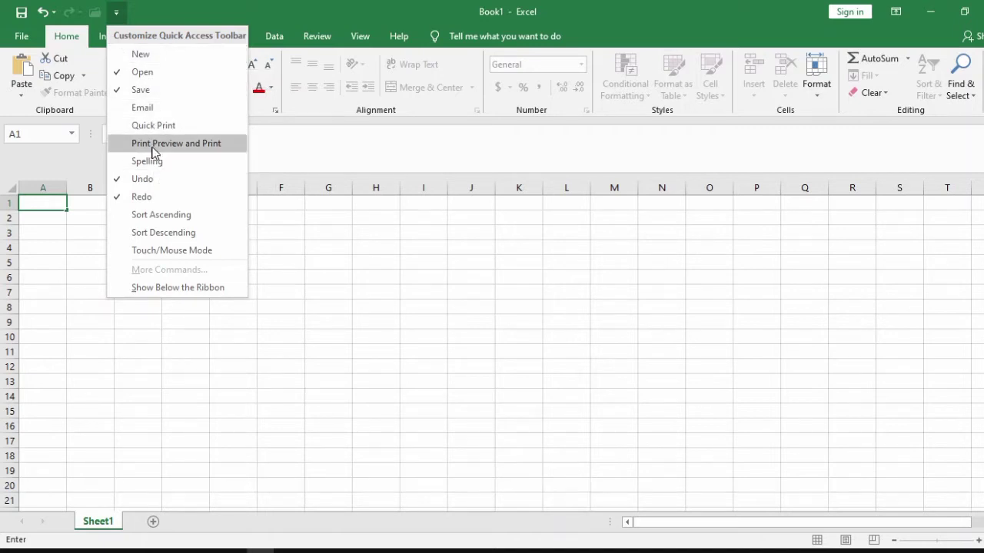
{"action": "left_click", "coordinate": [140, 109]}
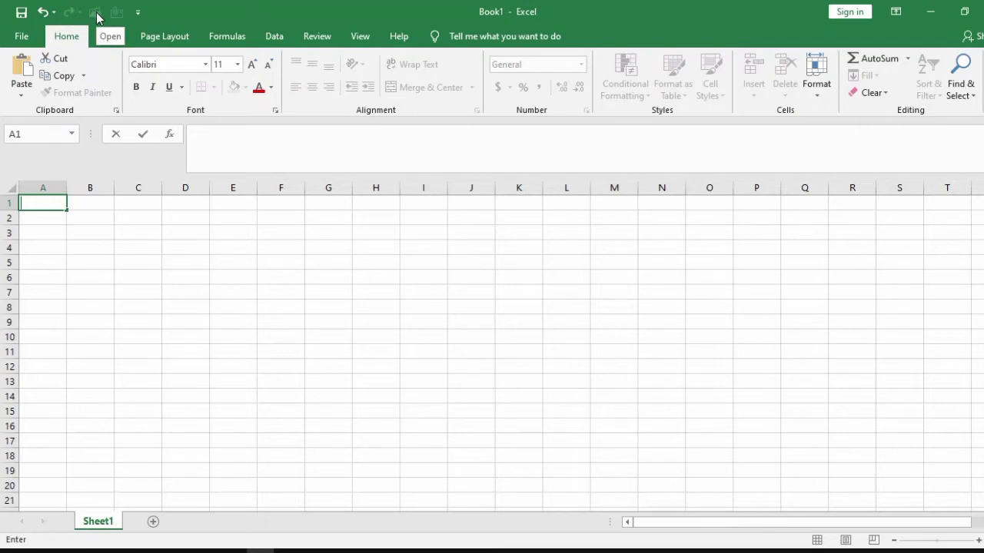
{"action": "left_click", "coordinate": [137, 13]}
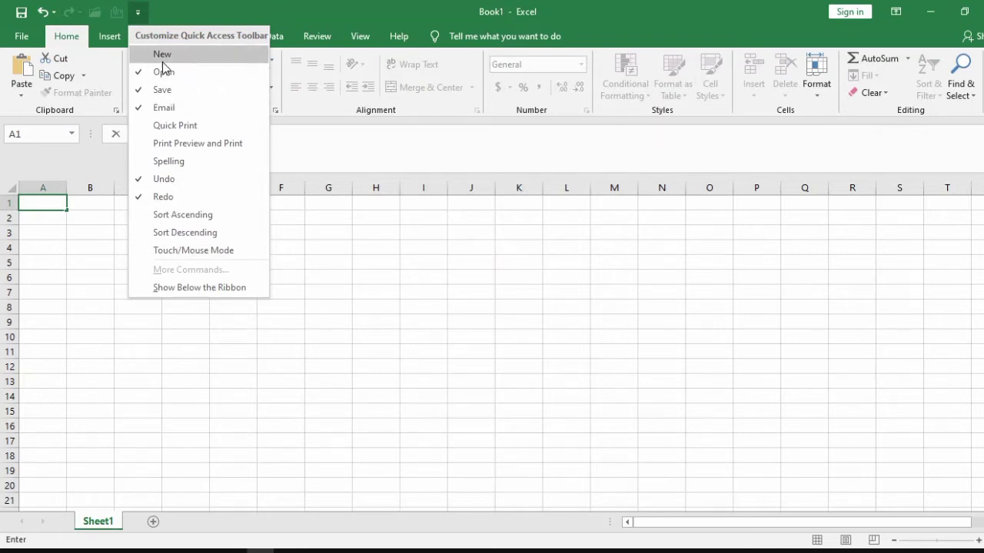
{"action": "left_click", "coordinate": [212, 8]}
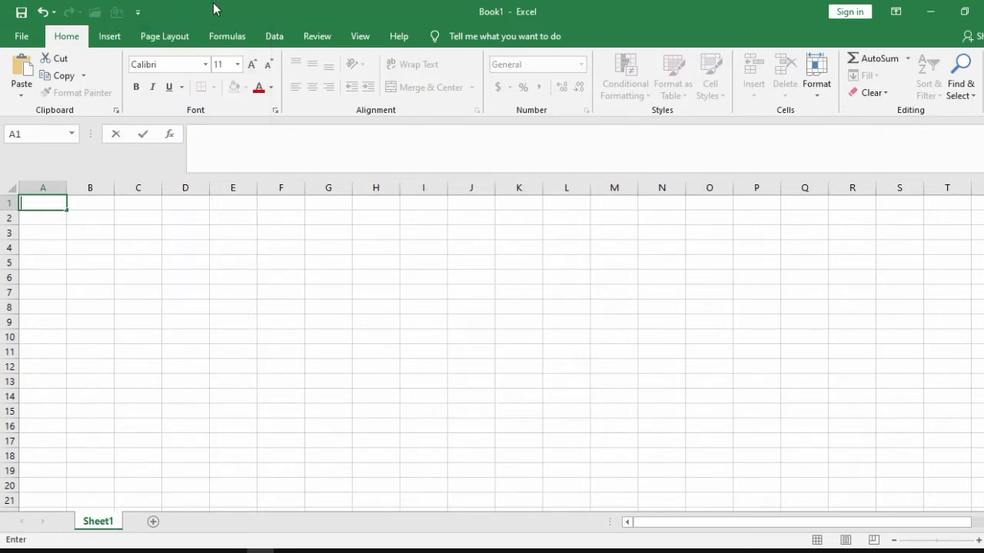
{"action": "left_click", "coordinate": [138, 11]}
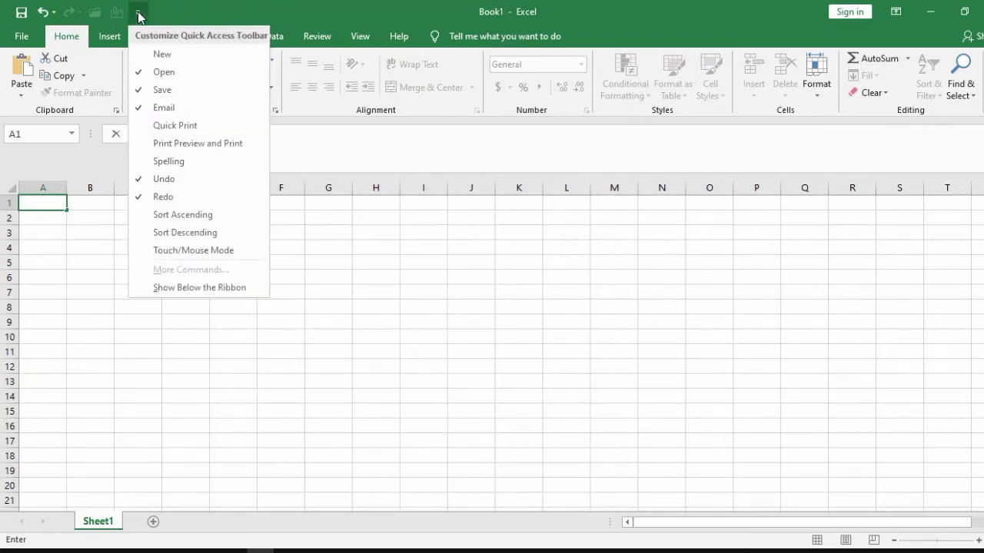
{"action": "left_click", "coordinate": [152, 108]}
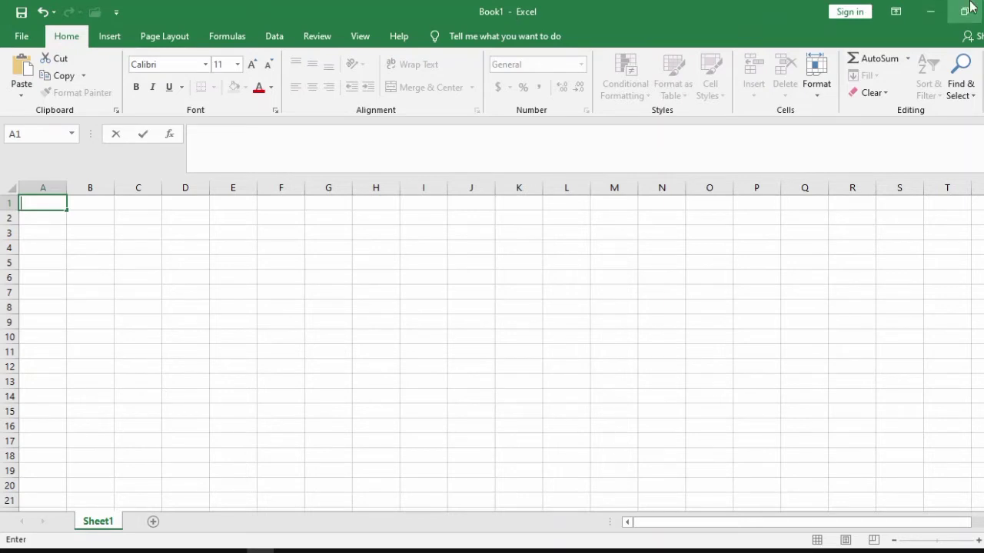
Step: Minimize Excel, restore it, shrink it to a smaller window, then maximize it
{"action": "left_click", "coordinate": [895, 13]}
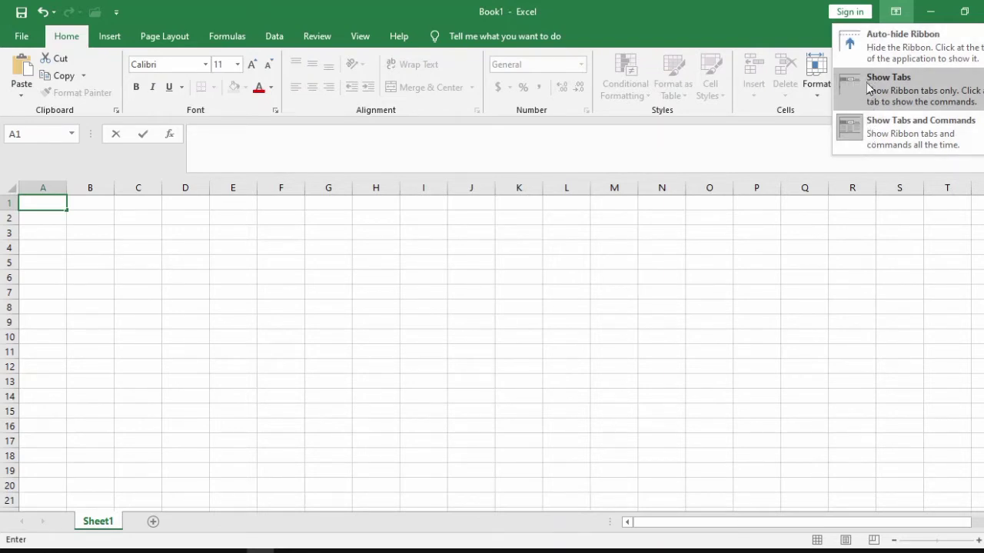
{"action": "left_click", "coordinate": [932, 14]}
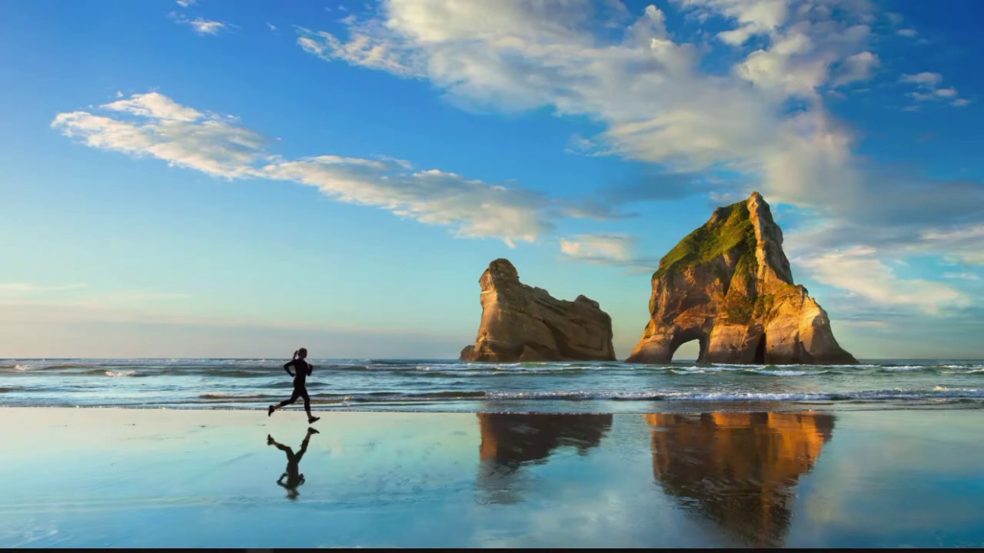
{"action": "mouse_move", "coordinate": [260, 550]}
{"action": "left_click", "coordinate": [261, 550]}
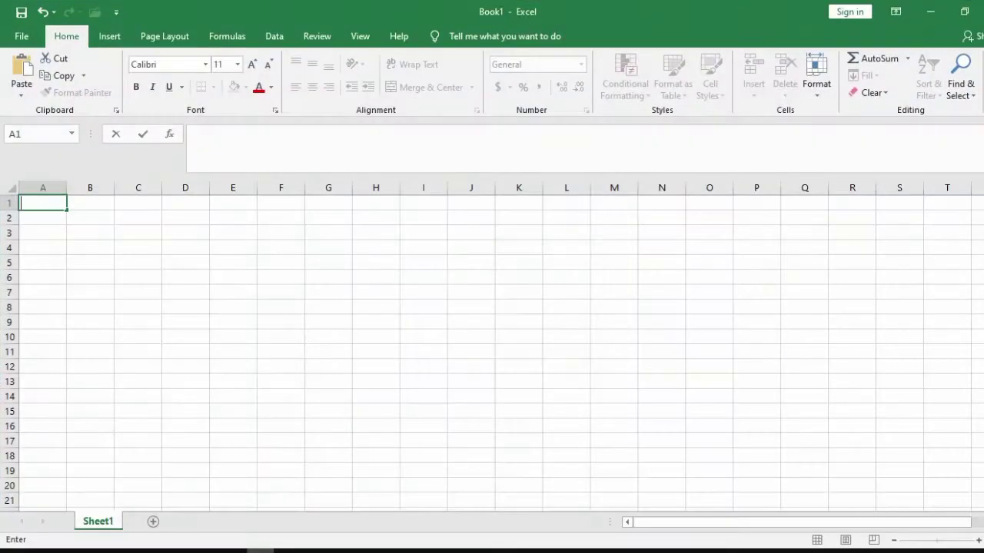
{"action": "left_click", "coordinate": [965, 11]}
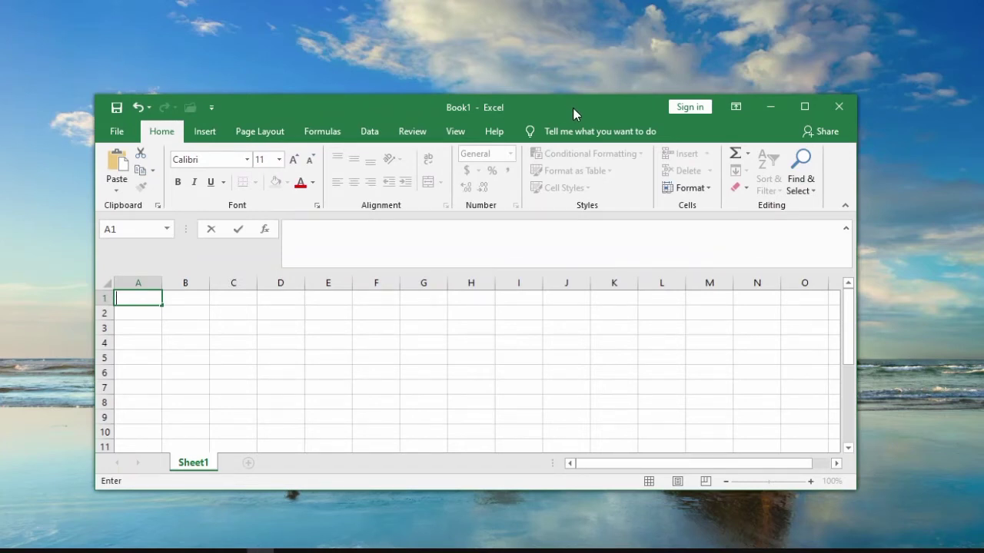
{"action": "left_click", "coordinate": [805, 107]}
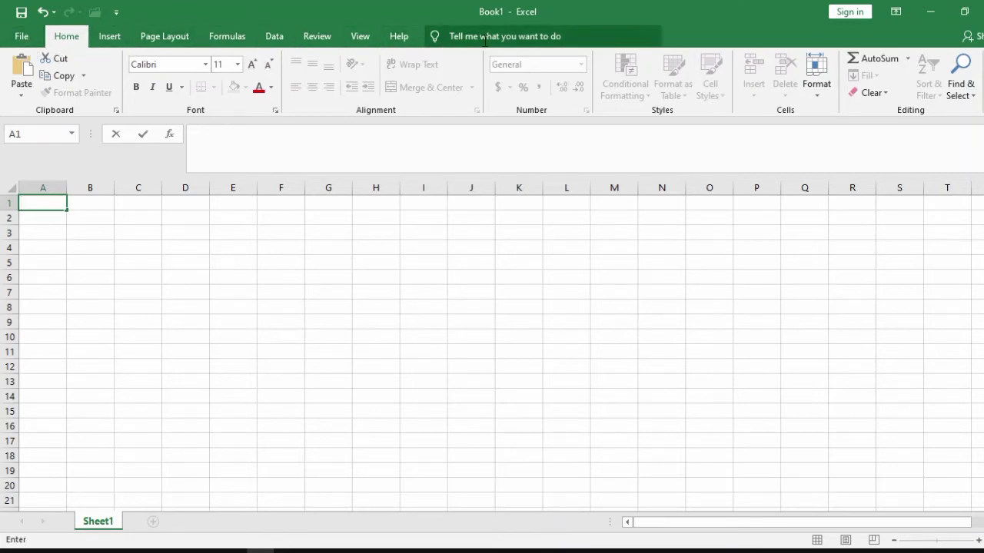
Step: Visit the File info page and each ribbon tab from Insert to Help, ending on Home
{"action": "left_click", "coordinate": [35, 40]}
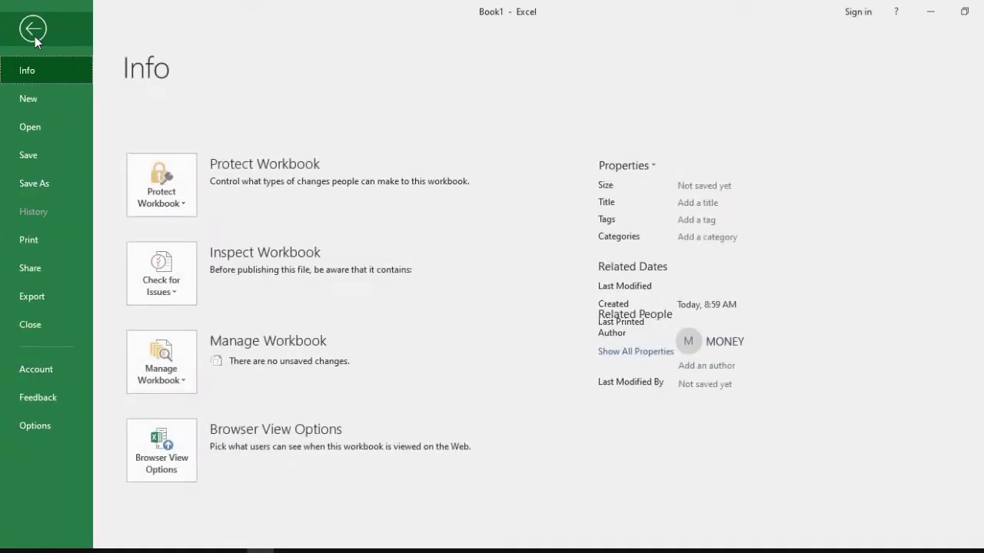
{"action": "left_click", "coordinate": [33, 31]}
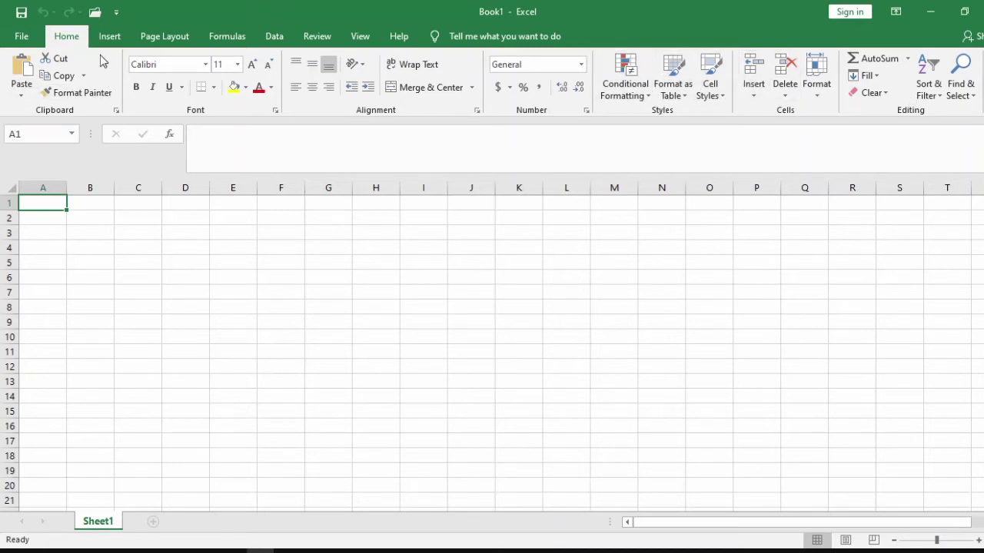
{"action": "left_click", "coordinate": [114, 38]}
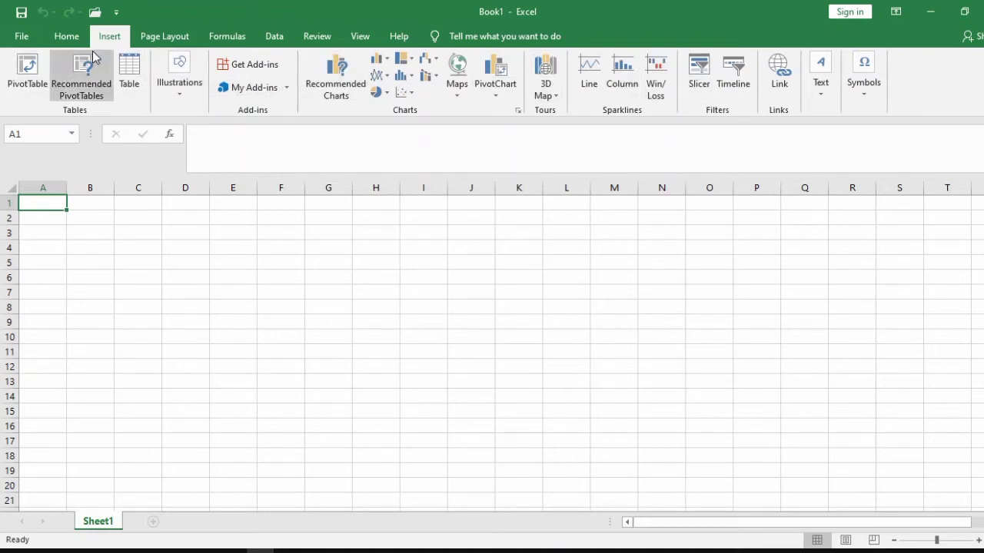
{"action": "left_click", "coordinate": [170, 39]}
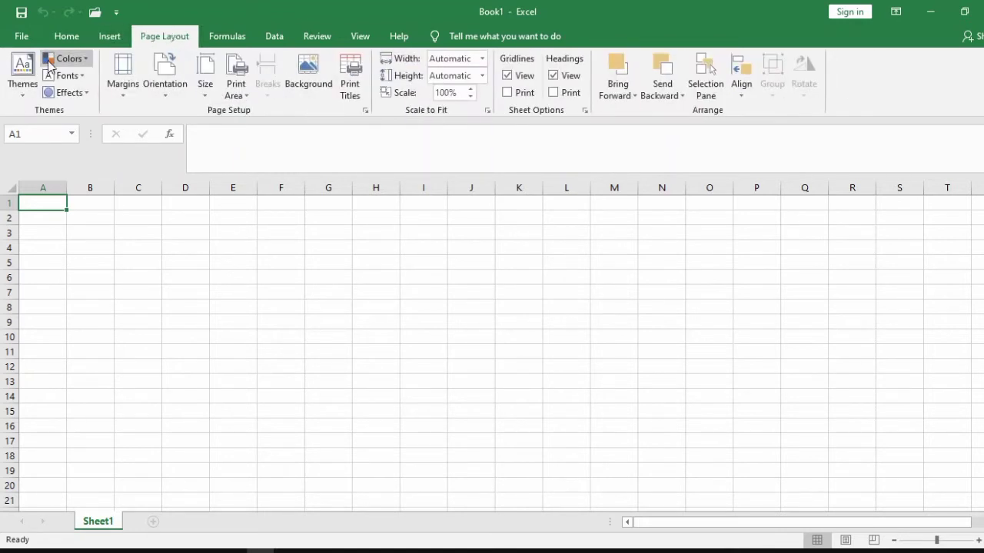
{"action": "left_click", "coordinate": [226, 35]}
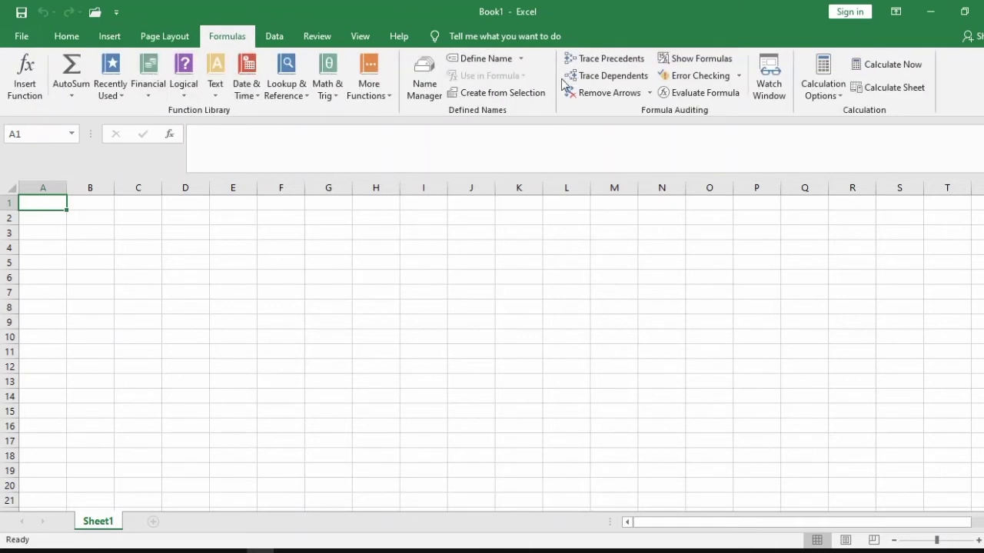
{"action": "left_click", "coordinate": [276, 41]}
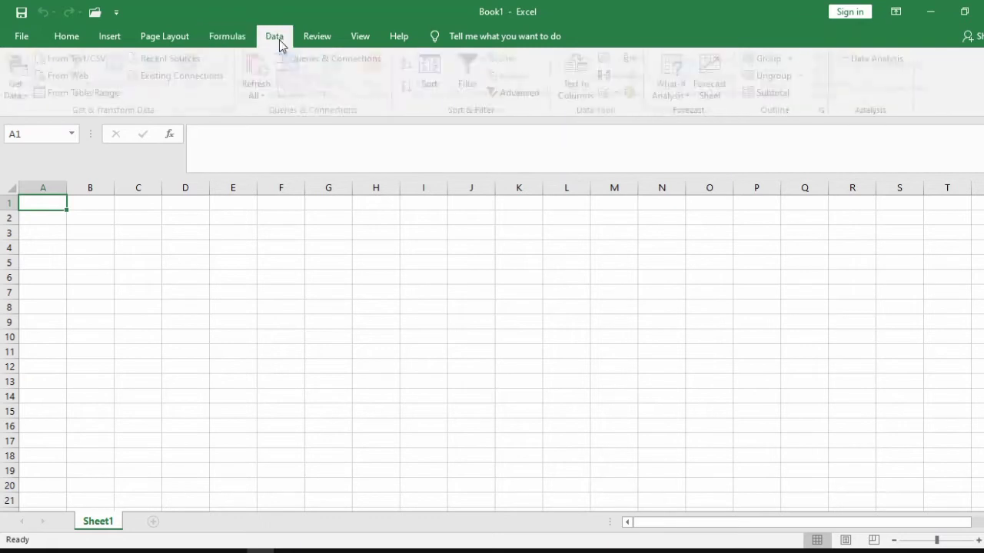
{"action": "left_click", "coordinate": [332, 41]}
{"action": "left_click", "coordinate": [358, 38]}
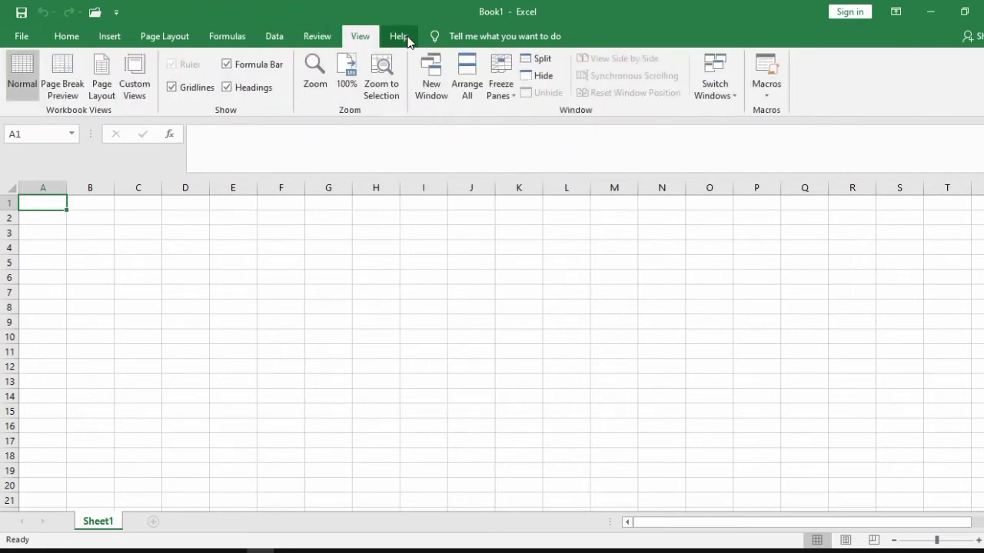
{"action": "left_click", "coordinate": [403, 37]}
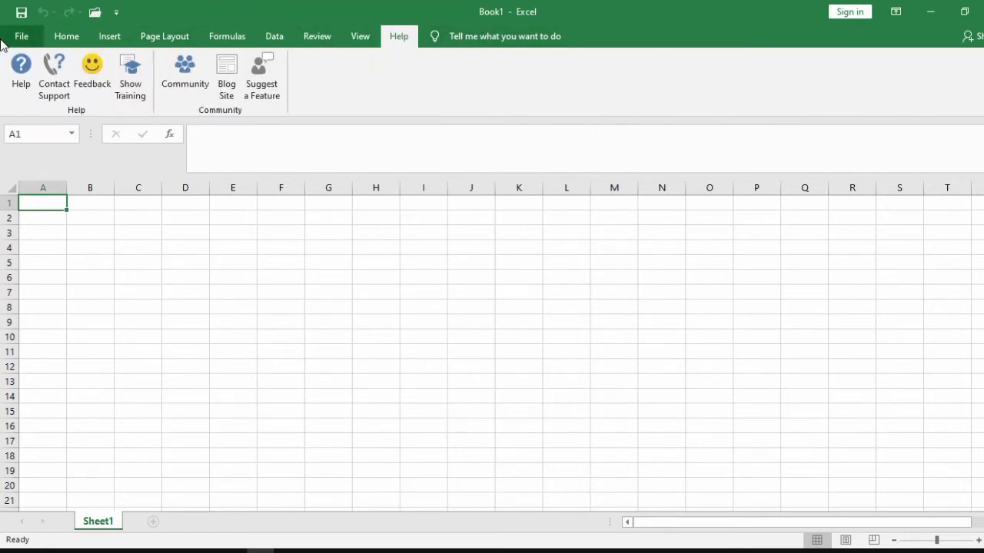
{"action": "left_click", "coordinate": [71, 43]}
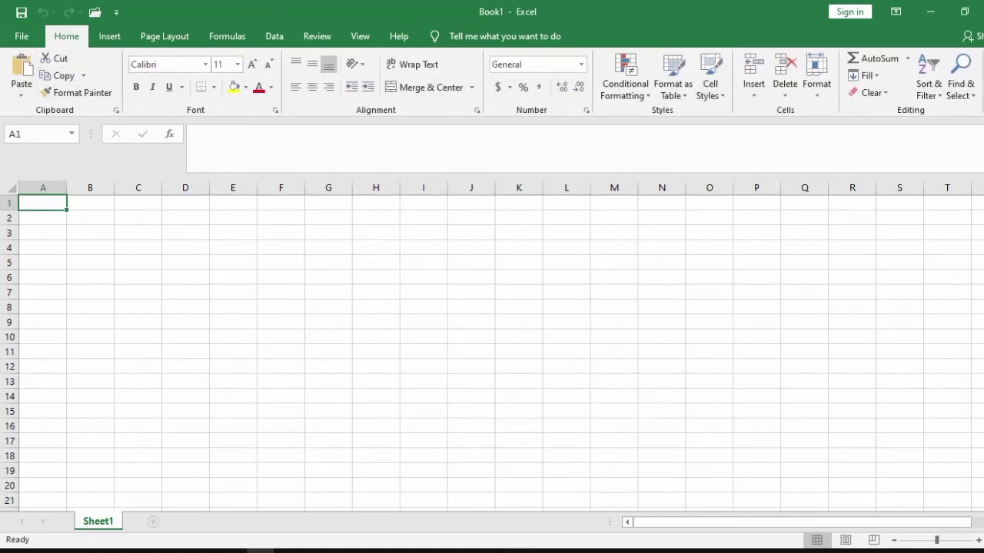
Step: Try the ribbon display options: tabs only, auto-hide, then show tabs and commands again
{"action": "left_click", "coordinate": [898, 17]}
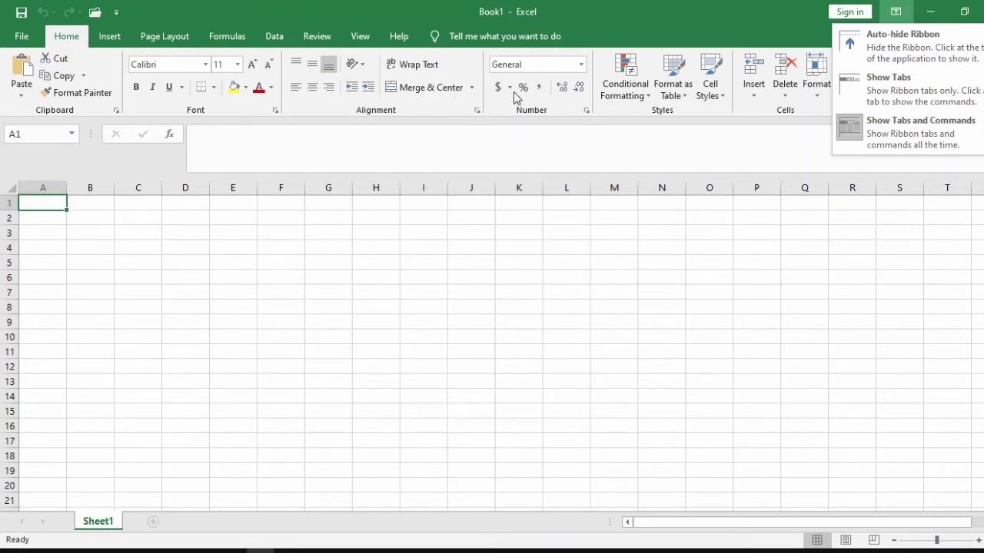
{"action": "left_click", "coordinate": [878, 93]}
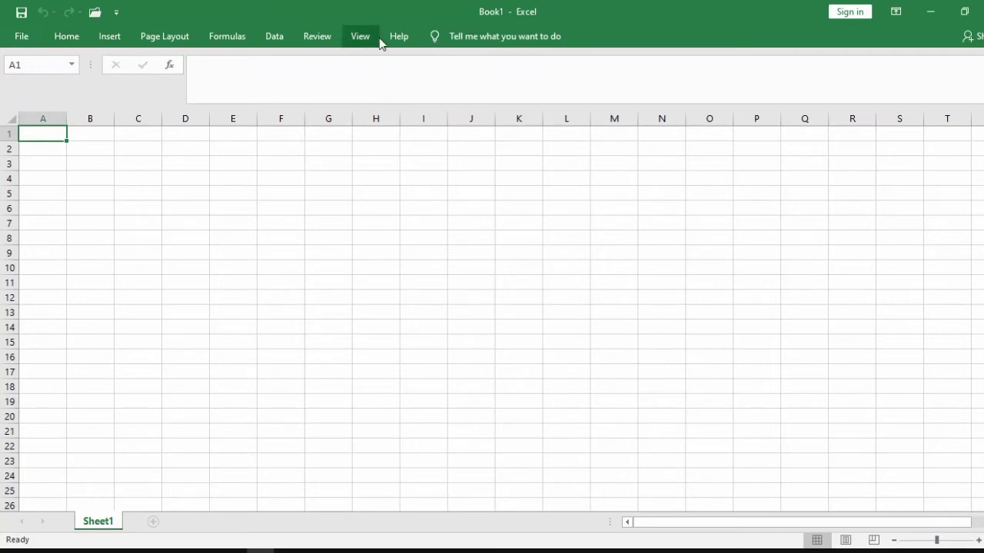
{"action": "left_click", "coordinate": [896, 15]}
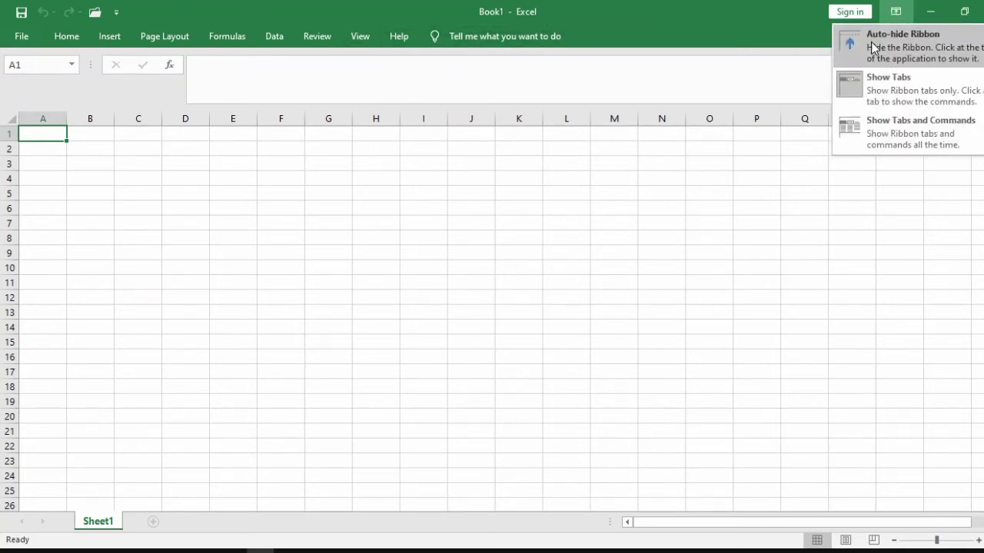
{"action": "left_click", "coordinate": [871, 133]}
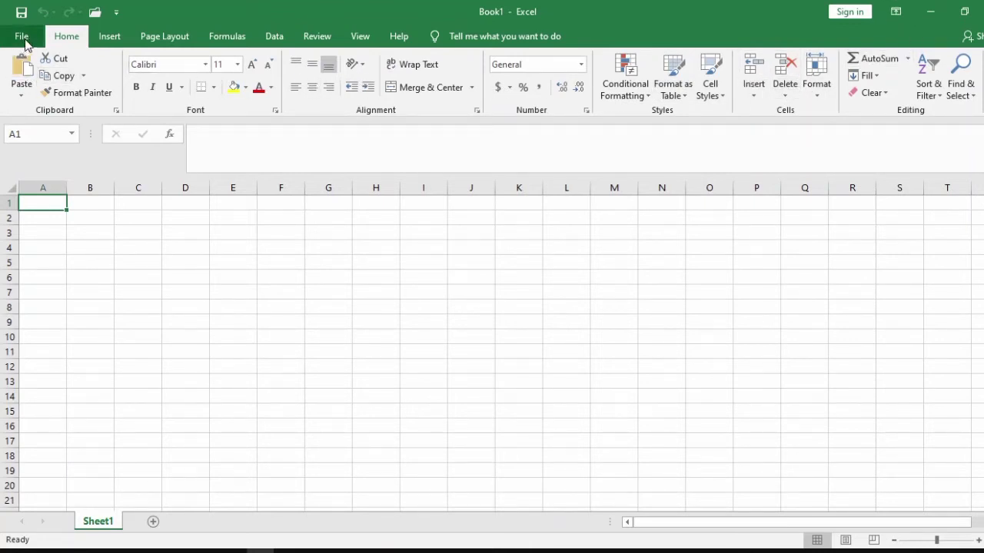
{"action": "left_click", "coordinate": [895, 12]}
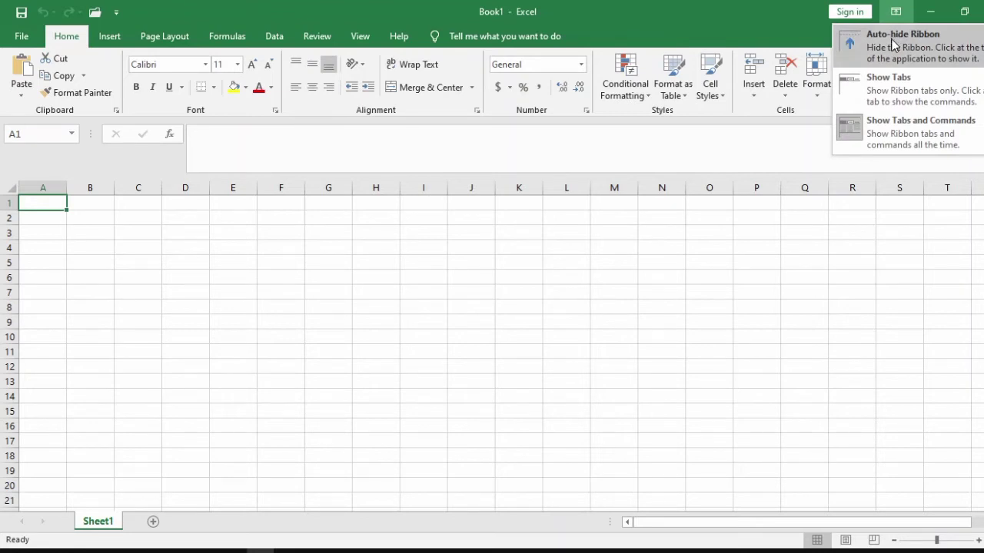
{"action": "left_click", "coordinate": [893, 43]}
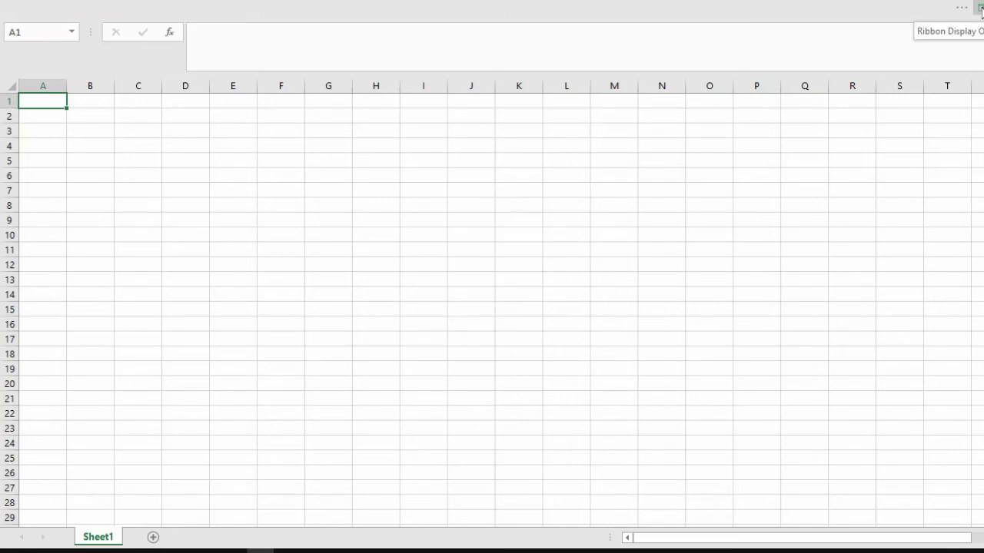
{"action": "left_click", "coordinate": [981, 7]}
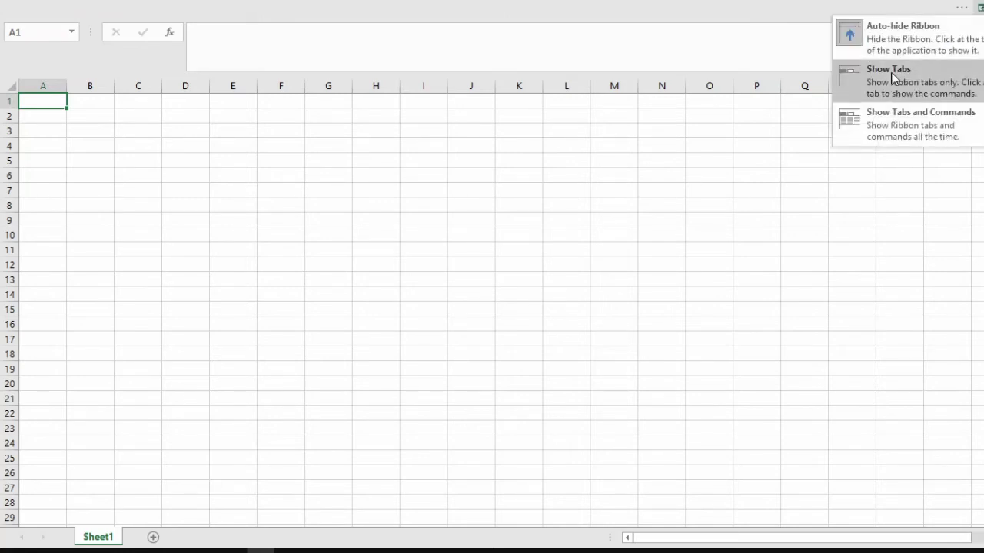
{"action": "left_click", "coordinate": [872, 134]}
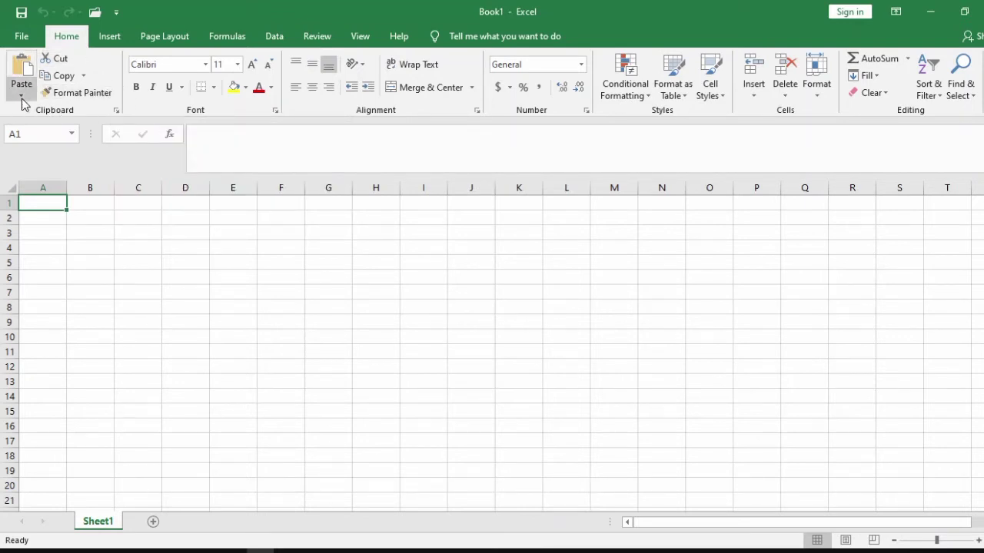
Step: Open the Clipboard pane and the Font dialog, then close both
{"action": "left_click", "coordinate": [118, 111]}
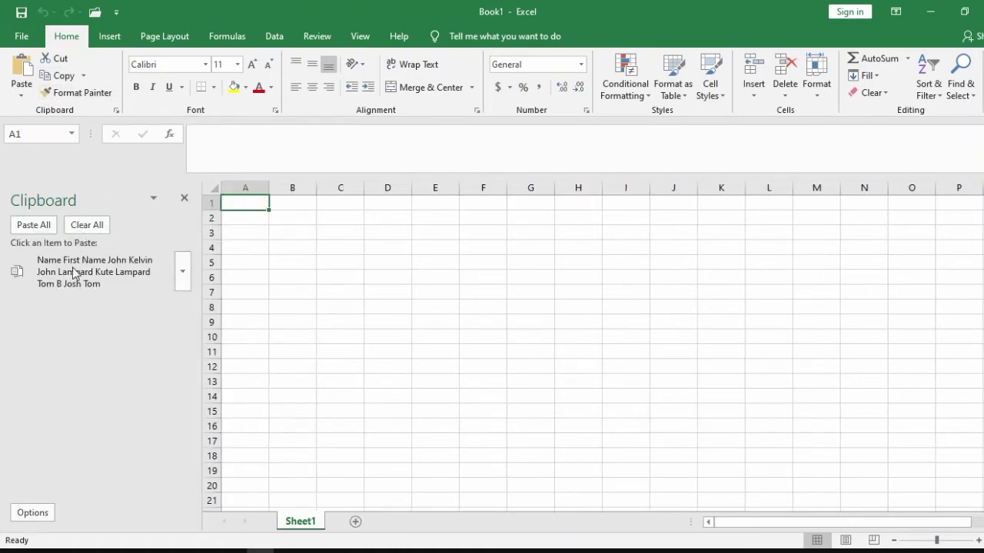
{"action": "mouse_move", "coordinate": [189, 274]}
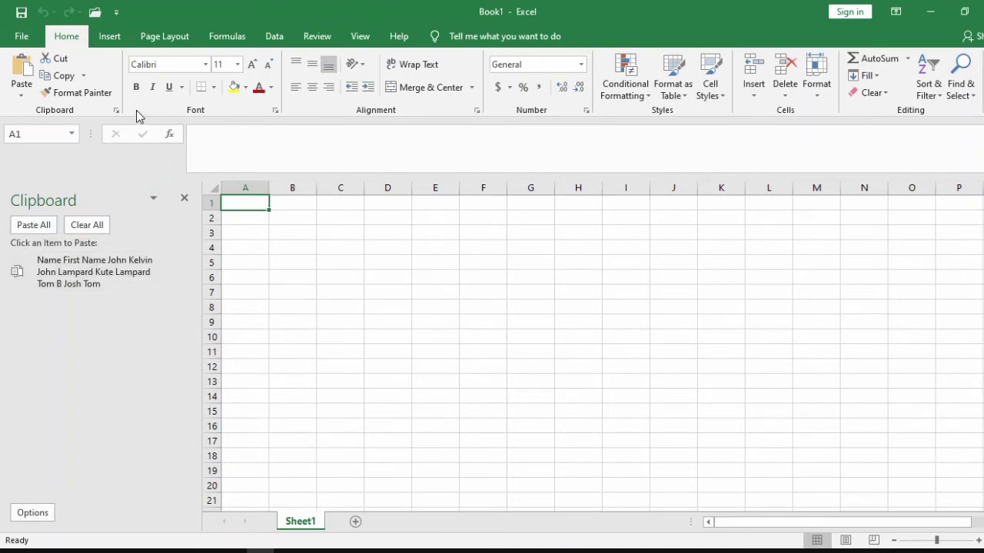
{"action": "left_click", "coordinate": [278, 111]}
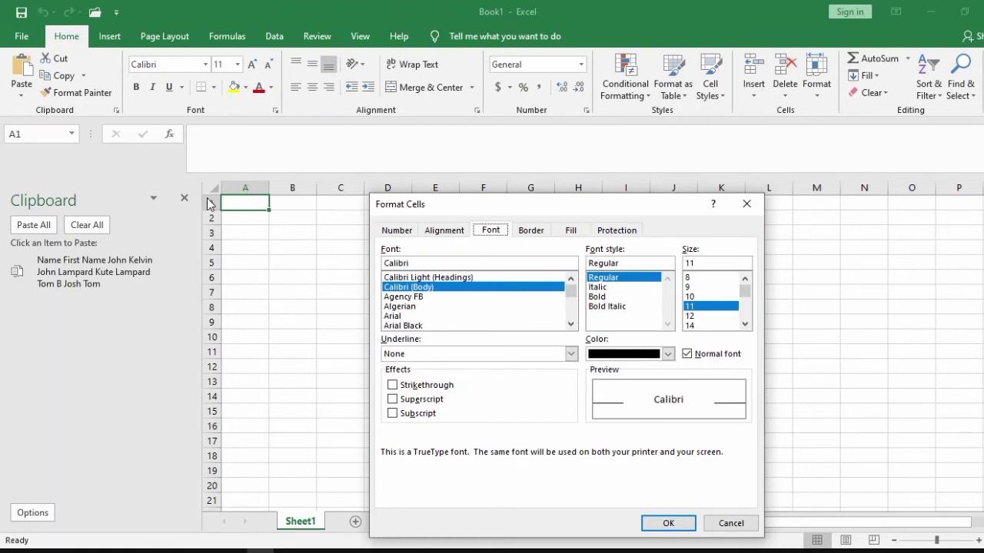
{"action": "left_click", "coordinate": [689, 526]}
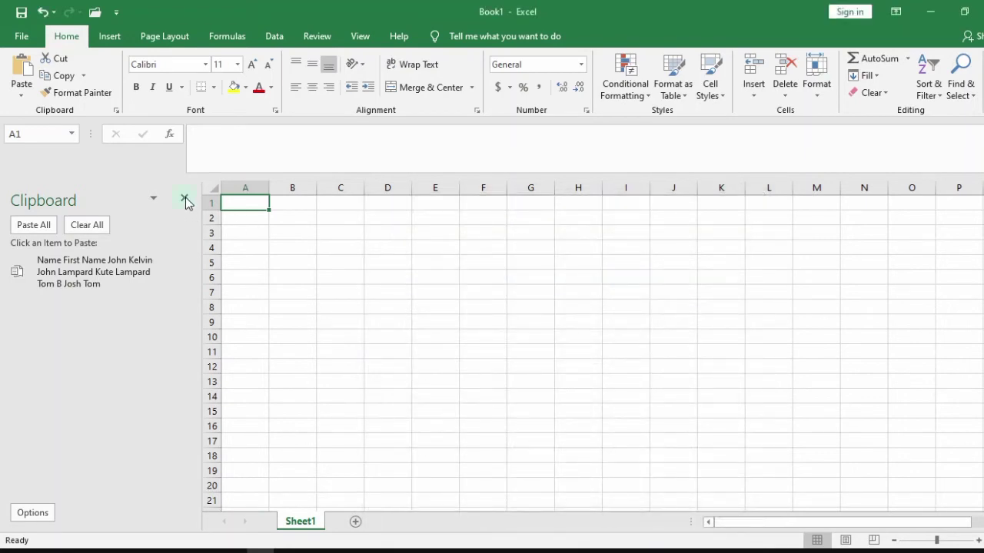
{"action": "left_click", "coordinate": [184, 200]}
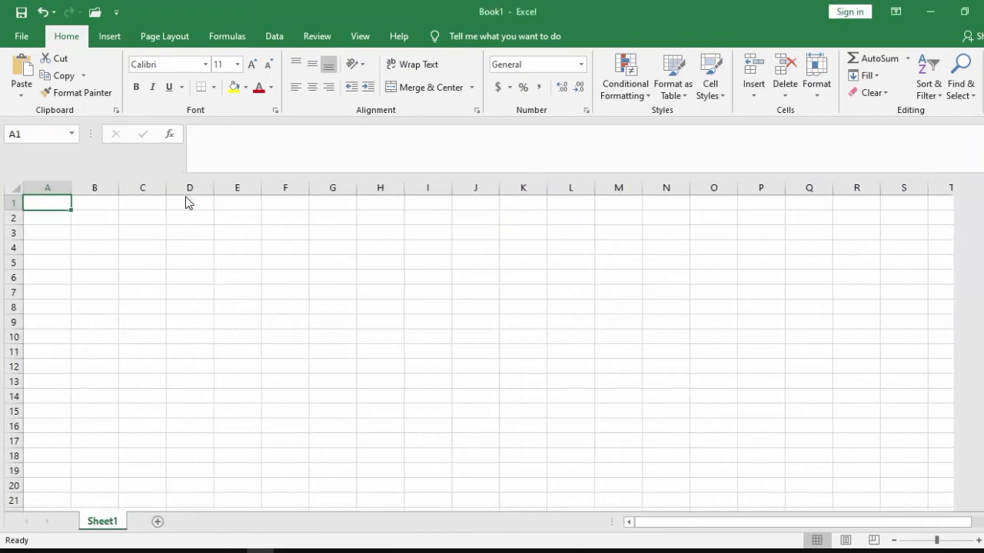
Step: Open and close the Alignment and Number format dialogs
{"action": "left_click", "coordinate": [477, 113]}
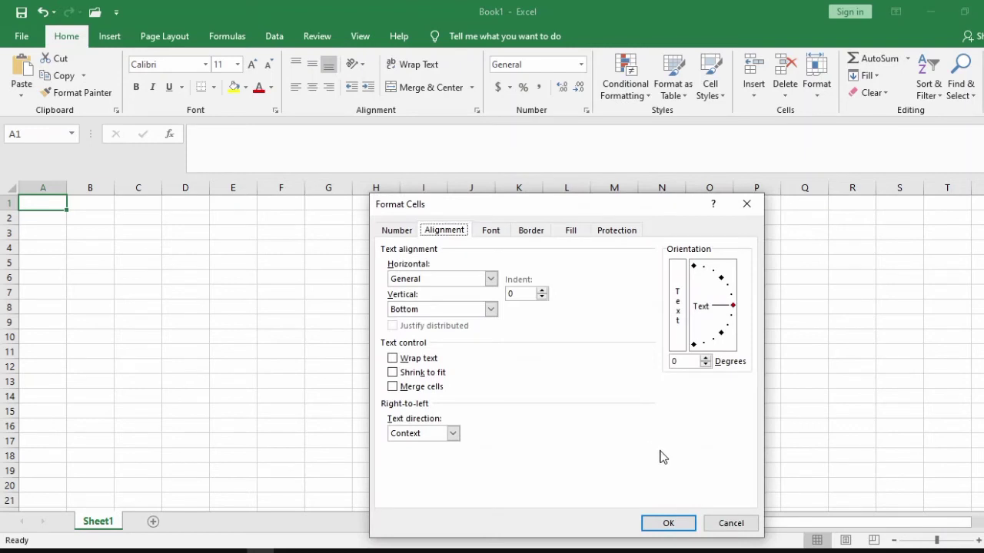
{"action": "left_click", "coordinate": [668, 524]}
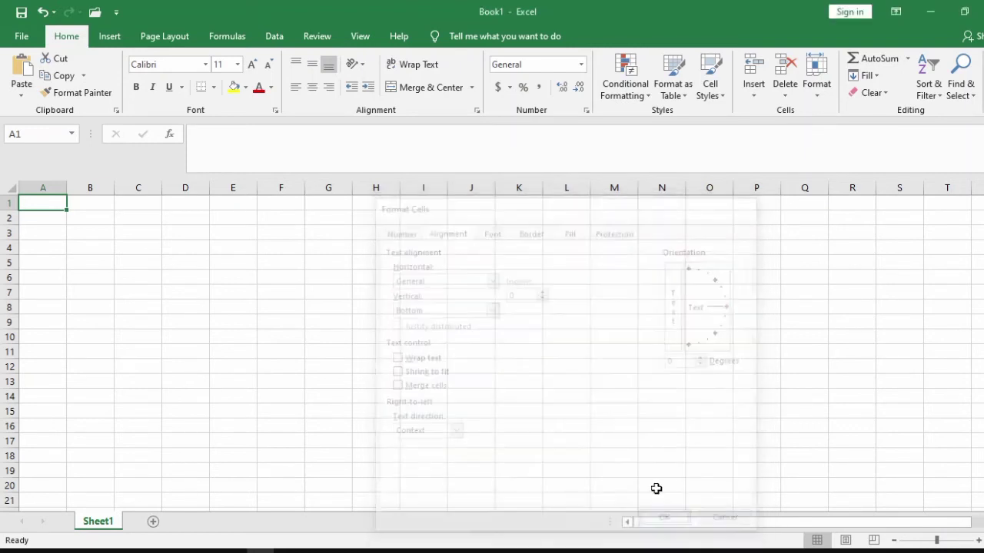
{"action": "left_click", "coordinate": [585, 110]}
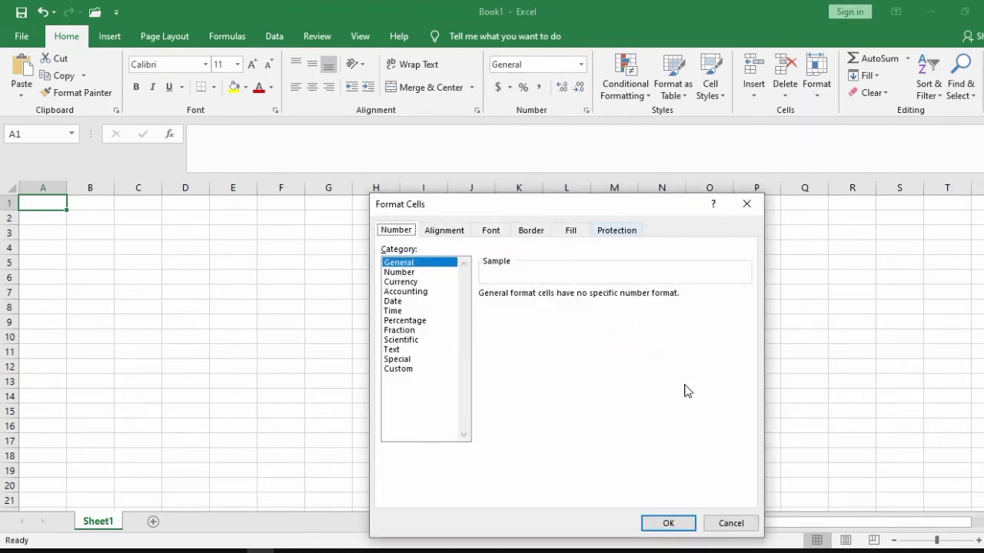
{"action": "left_click", "coordinate": [677, 523]}
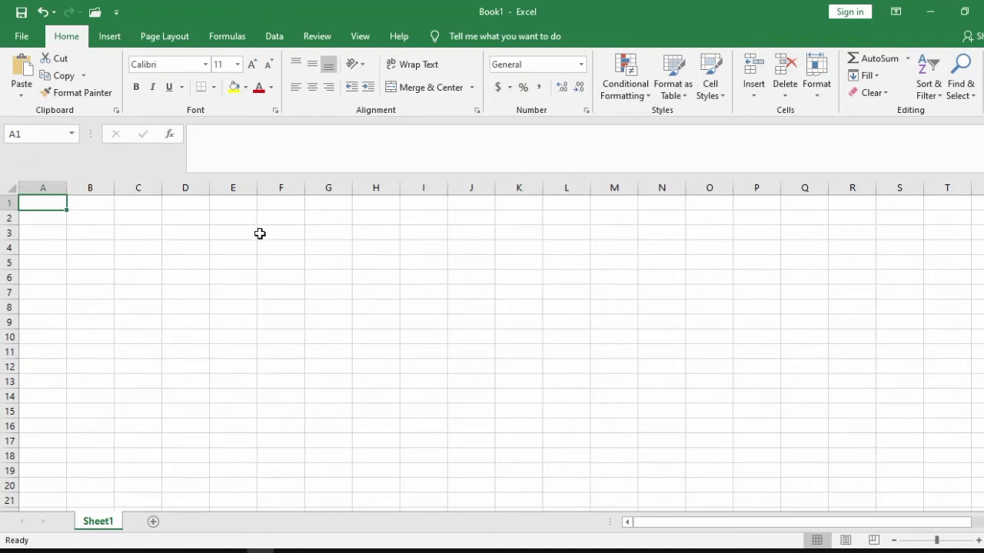
Step: Enter q, j, 8 and 9 across E3, F3, G3 and H3
{"action": "left_click", "coordinate": [225, 233]}
{"action": "type", "text": "q"}
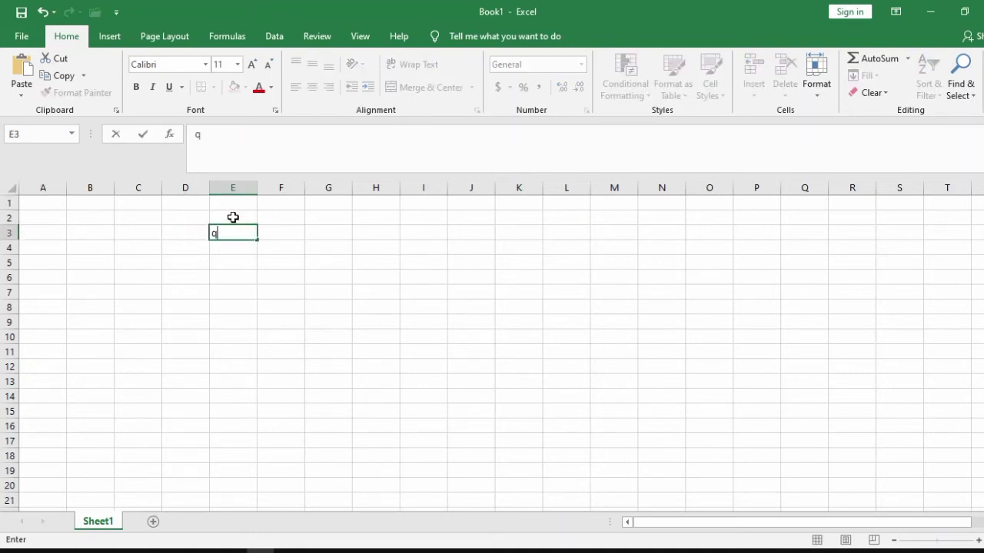
{"action": "key", "text": "Tab"}
{"action": "type", "text": "j"}
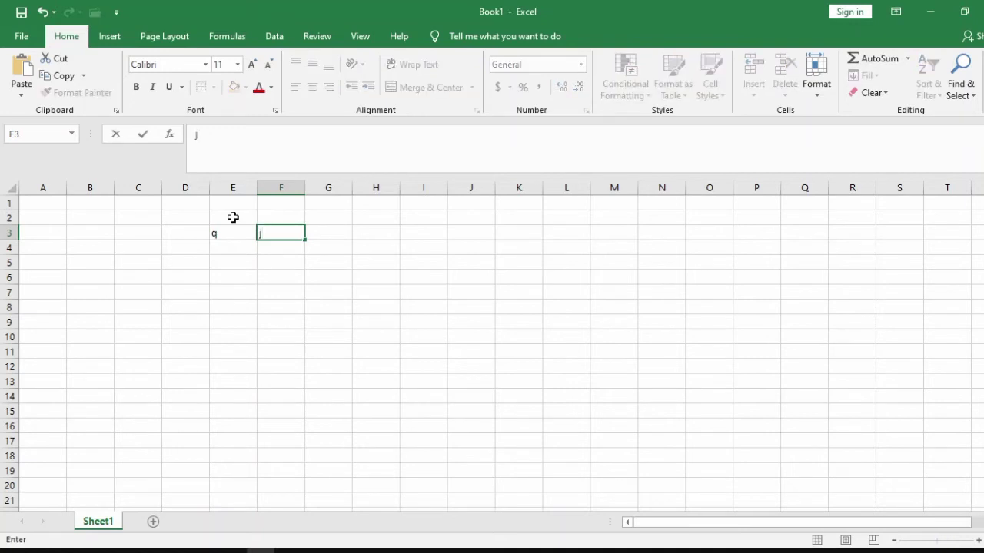
{"action": "key", "text": "Tab"}
{"action": "type", "text": "8"}
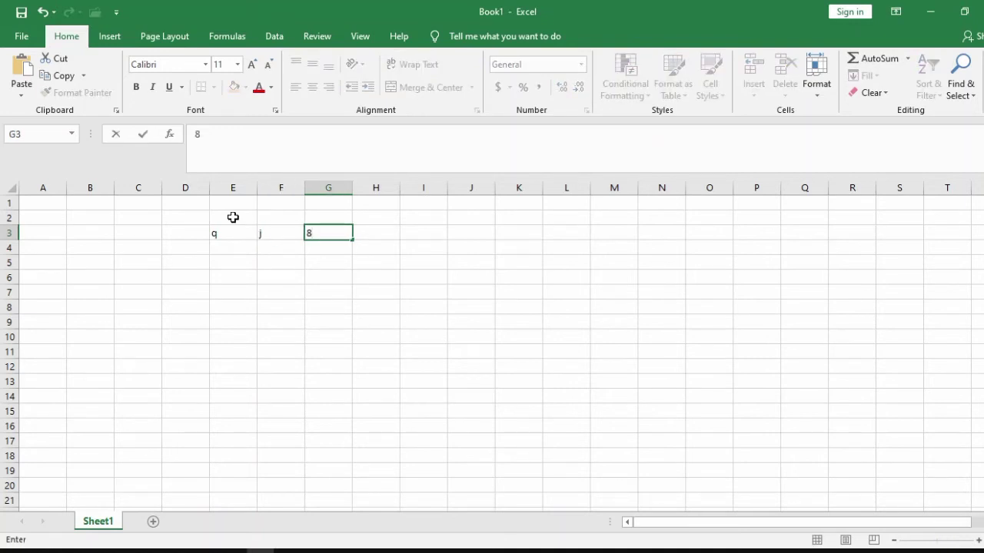
{"action": "key", "text": "Tab"}
{"action": "type", "text": "9"}
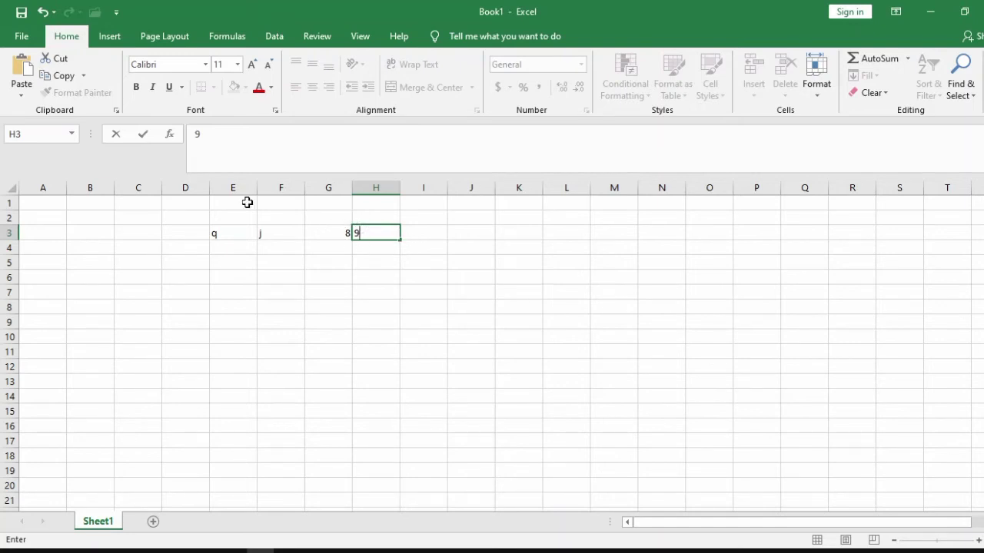
{"action": "left_click", "coordinate": [336, 235]}
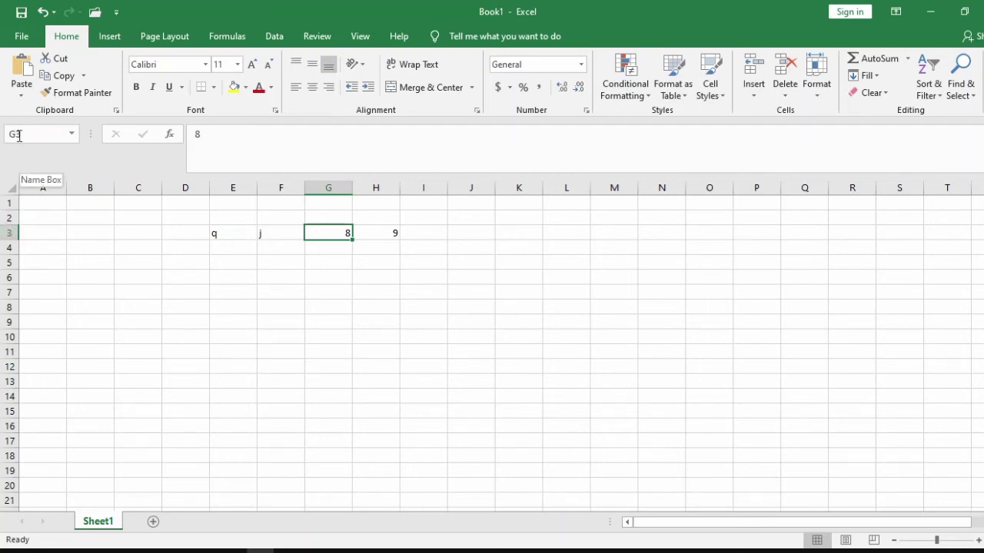
Step: Select whole columns A, B, C and D in turn
{"action": "left_click", "coordinate": [38, 186]}
{"action": "left_click", "coordinate": [88, 187]}
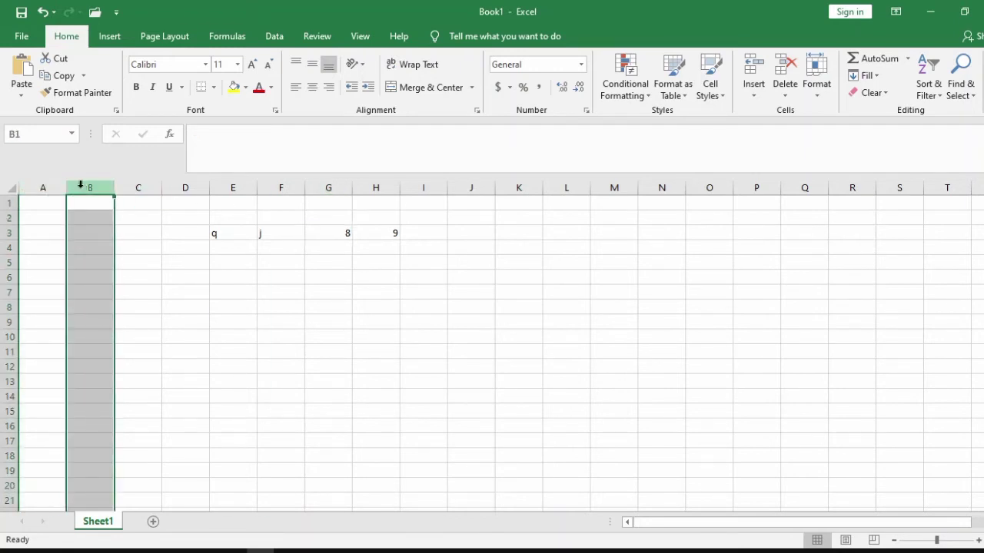
{"action": "left_click", "coordinate": [136, 187]}
{"action": "left_click", "coordinate": [180, 187]}
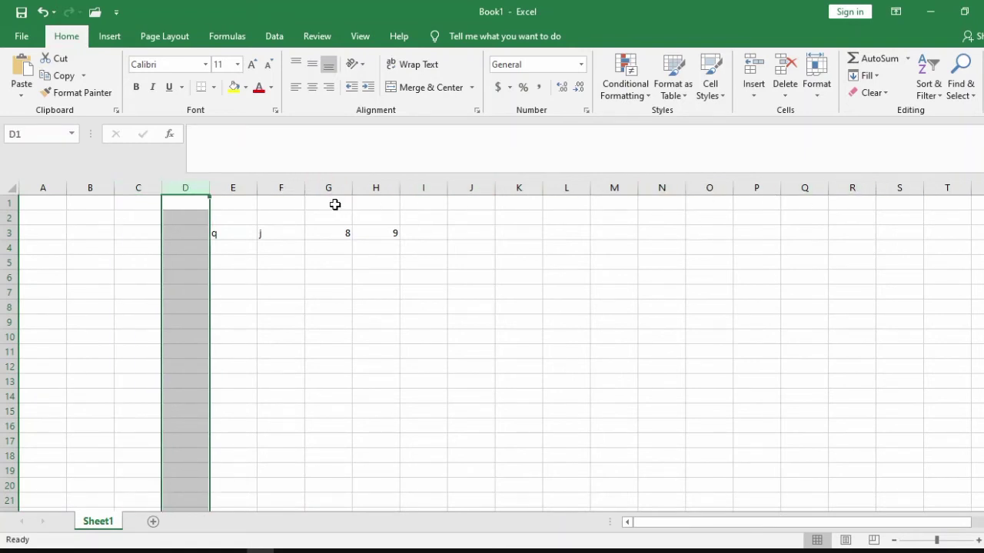
Step: Select rows 1 through 5, then column A and row 1, ending on cell G3
{"action": "left_click", "coordinate": [9, 203]}
{"action": "left_click", "coordinate": [4, 218]}
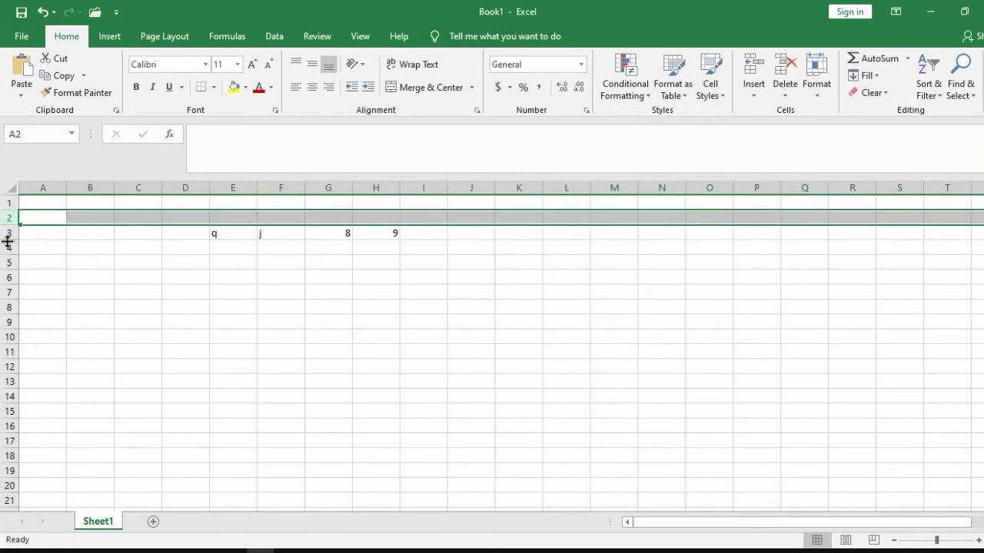
{"action": "left_click", "coordinate": [5, 233]}
{"action": "left_click", "coordinate": [5, 247]}
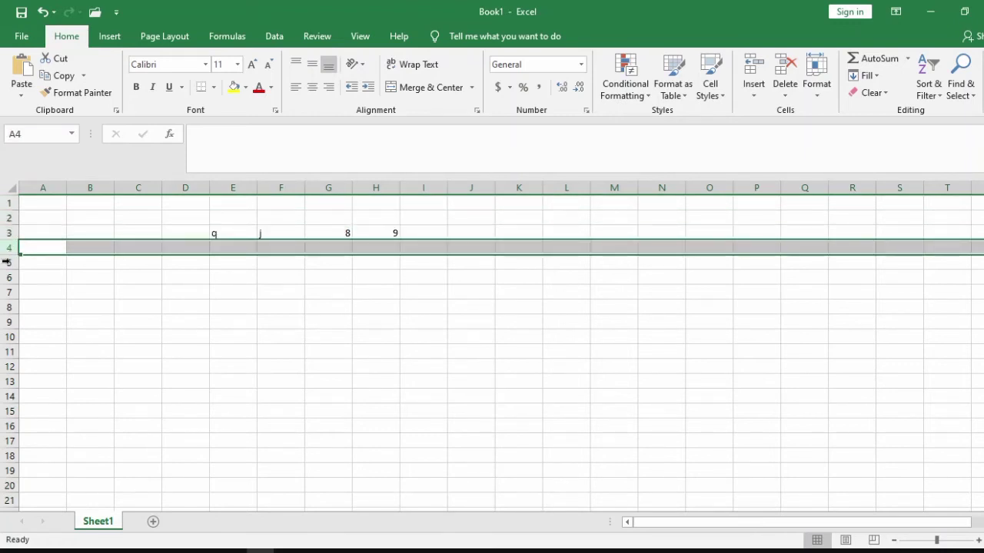
{"action": "left_click", "coordinate": [7, 255]}
{"action": "left_click", "coordinate": [7, 262]}
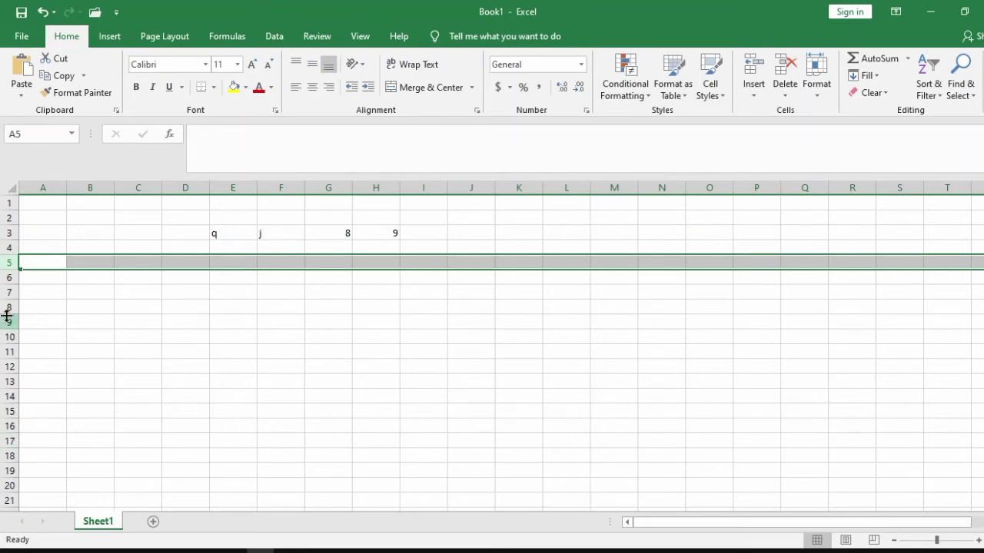
{"action": "left_click", "coordinate": [49, 187]}
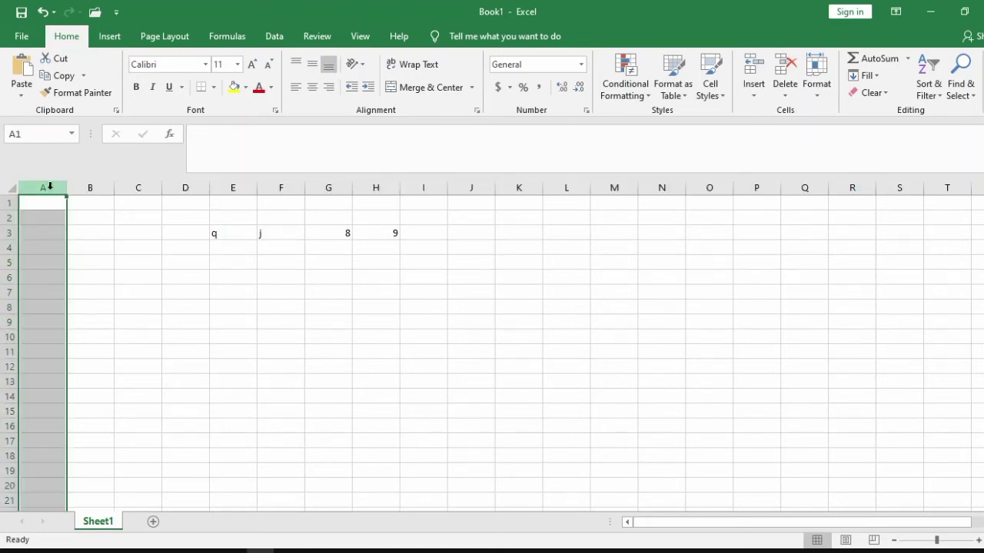
{"action": "left_click", "coordinate": [4, 202]}
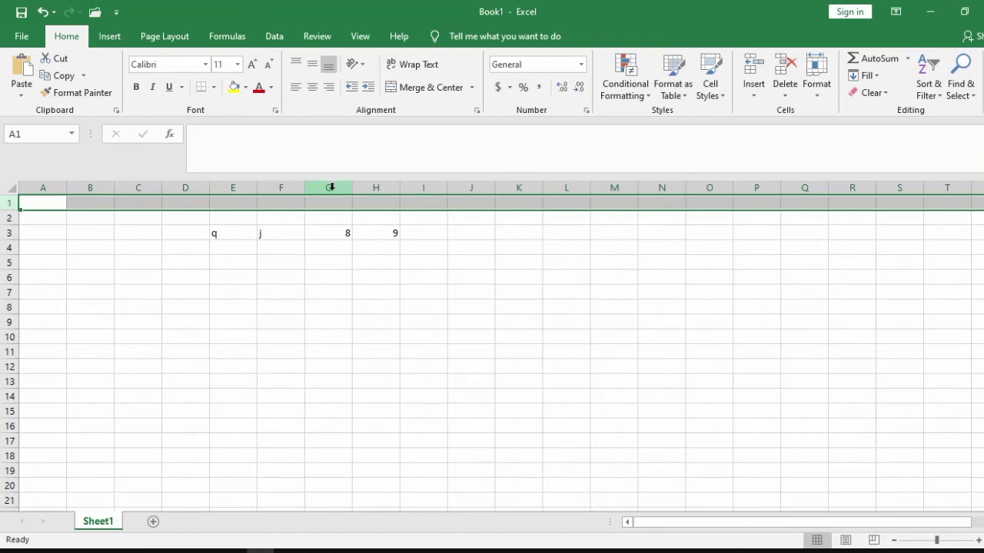
{"action": "left_click", "coordinate": [337, 234]}
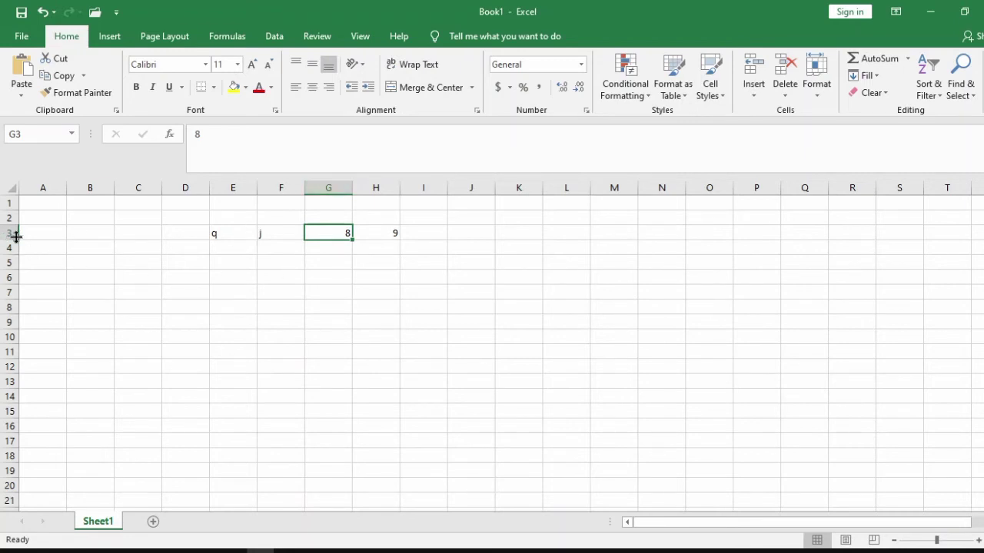
{"action": "left_click", "coordinate": [384, 234]}
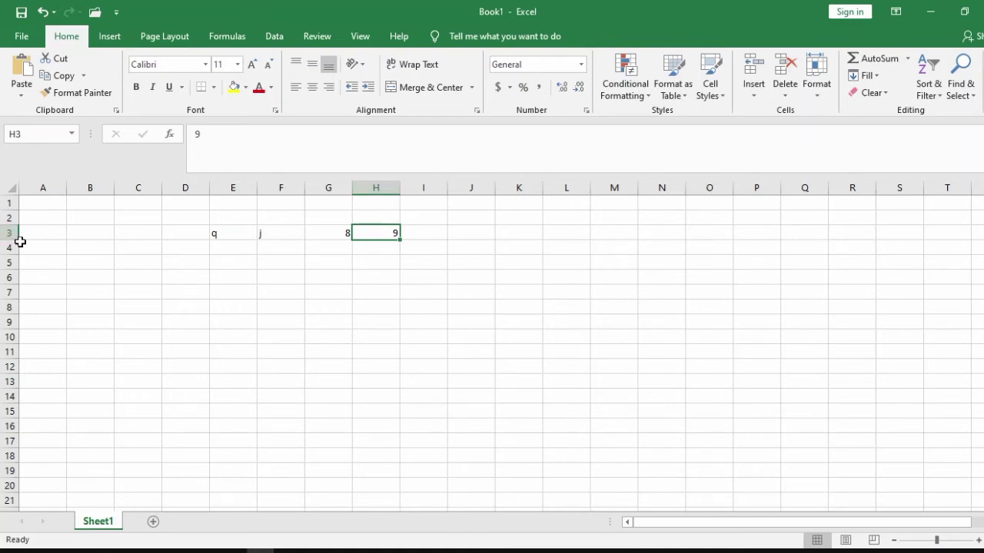
{"action": "left_click", "coordinate": [171, 136]}
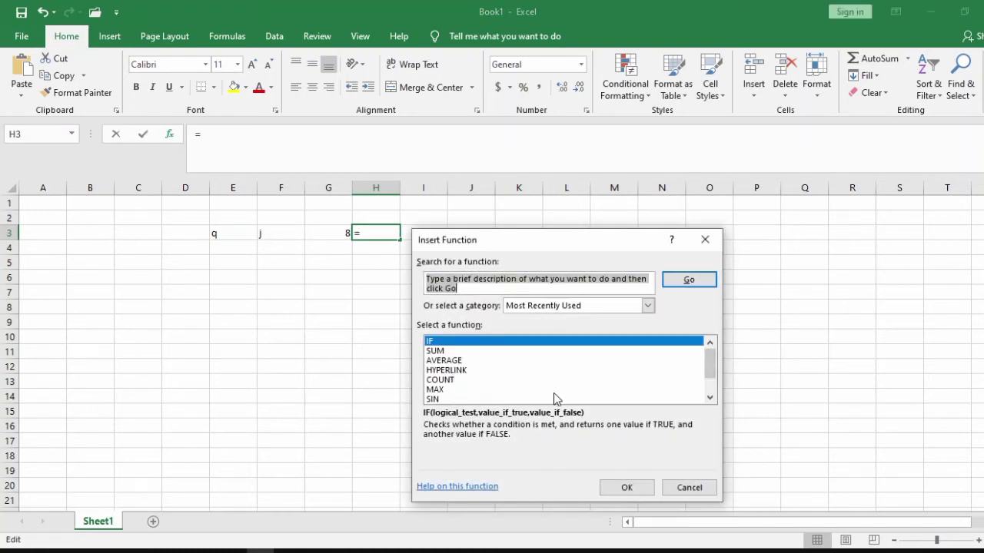
{"action": "mouse_move", "coordinate": [710, 355]}
{"action": "left_mouse_down"}
{"action": "mouse_move", "coordinate": [714, 396]}
{"action": "mouse_move", "coordinate": [710, 364]}
{"action": "left_mouse_up"}
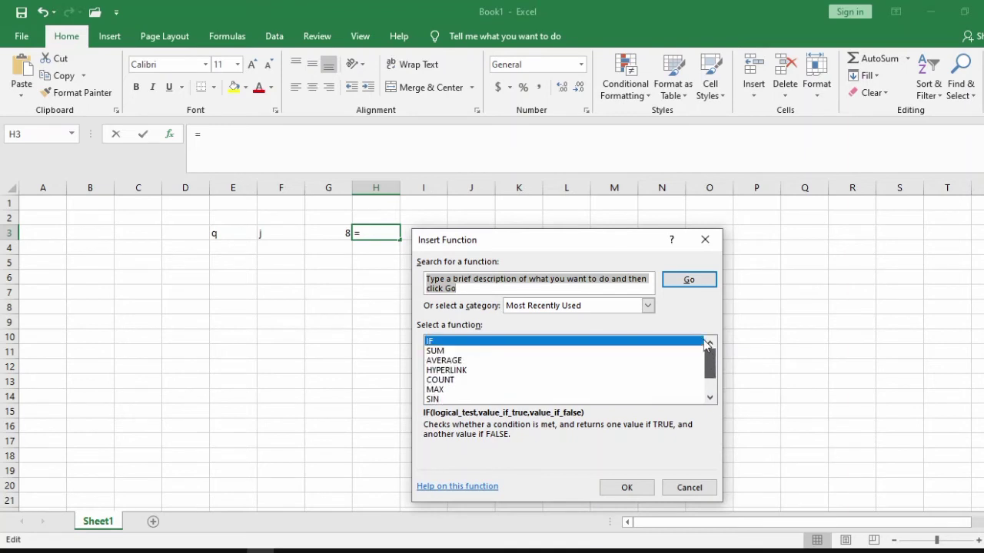
{"action": "left_click", "coordinate": [705, 240]}
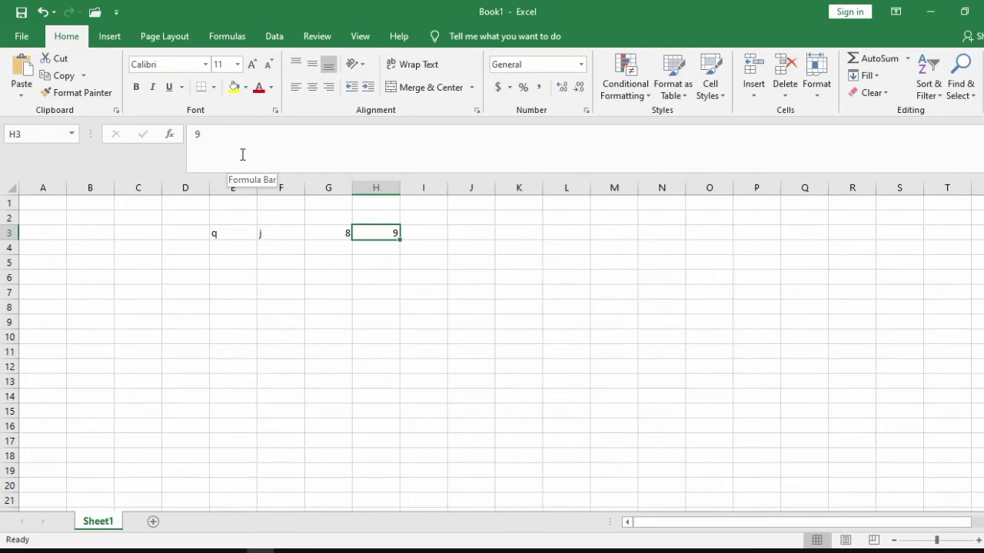
{"action": "left_click", "coordinate": [327, 277]}
{"action": "left_click", "coordinate": [279, 291]}
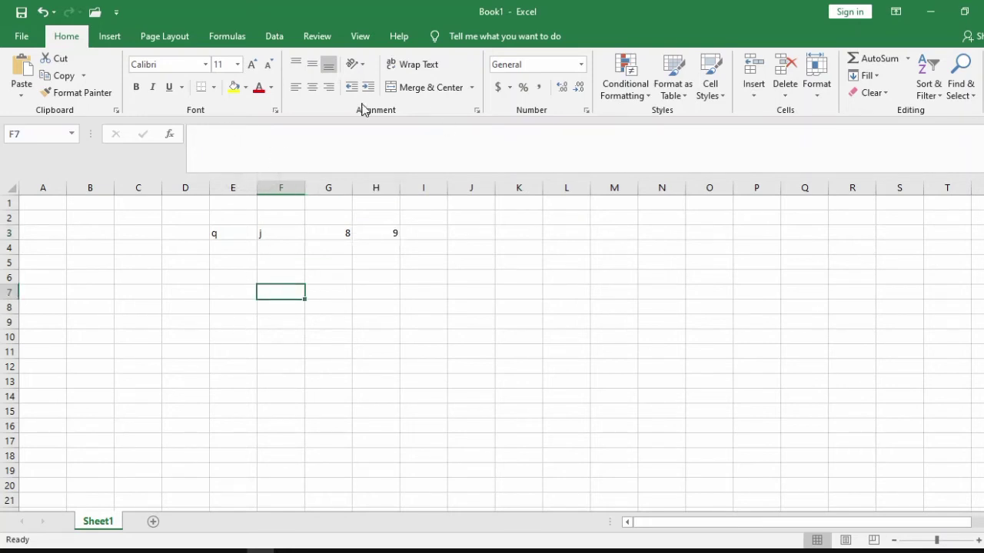
{"action": "type", "text": "j"}
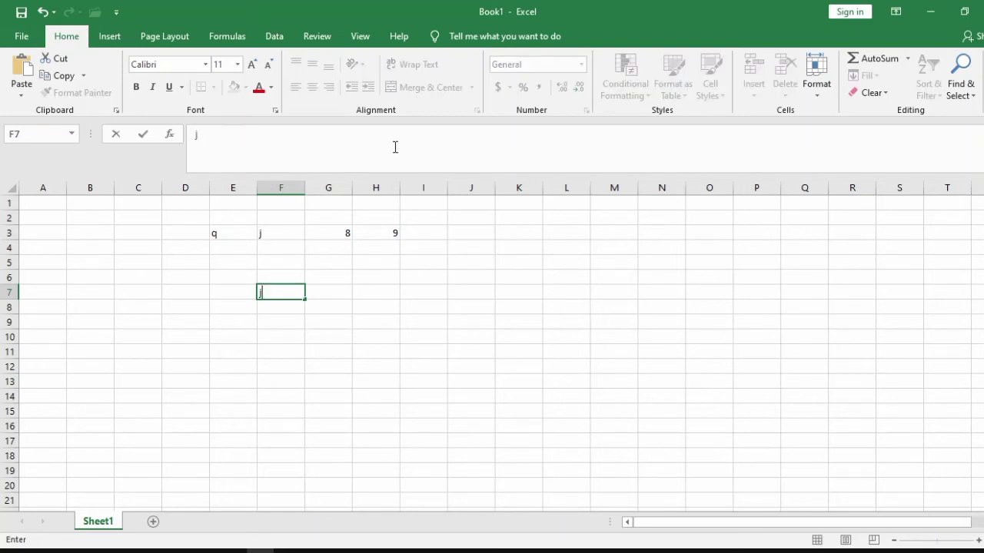
{"action": "type", "text": " k"}
{"action": "key", "text": "BackSpace"}
{"action": "key", "text": "BackSpace"}
{"action": "key", "text": "BackSpace"}
{"action": "key", "text": "BackSpace"}
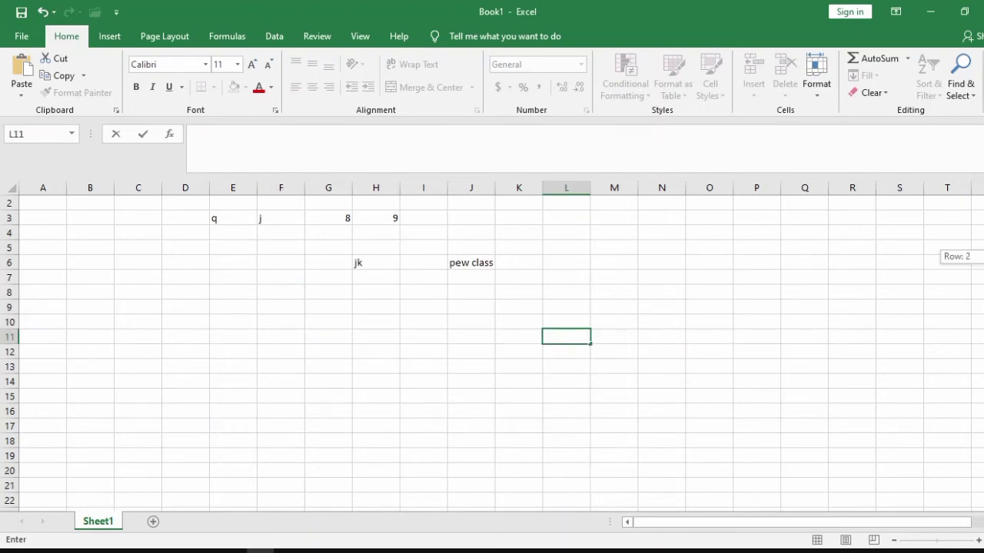
{"action": "left_click", "coordinate": [566, 351]}
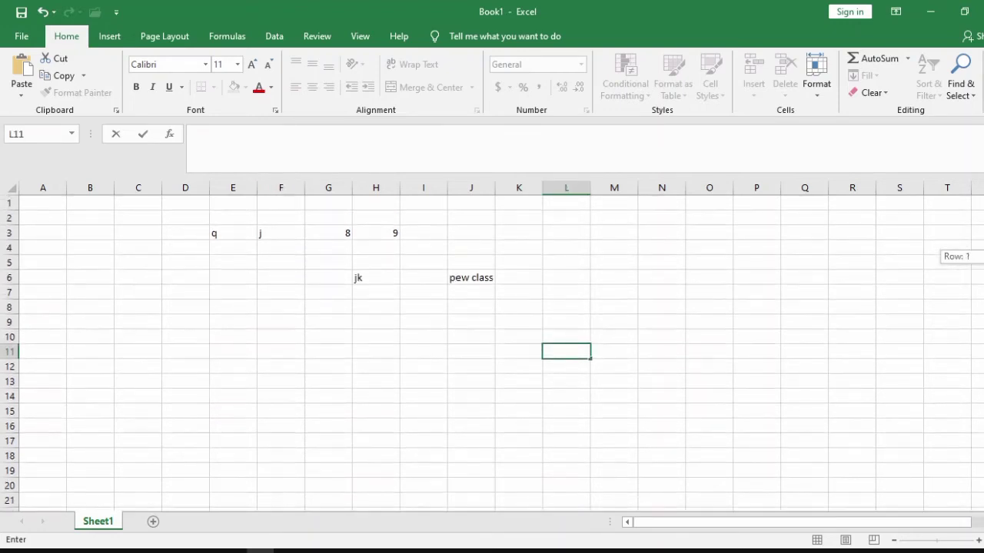
{"action": "left_click", "coordinate": [481, 279]}
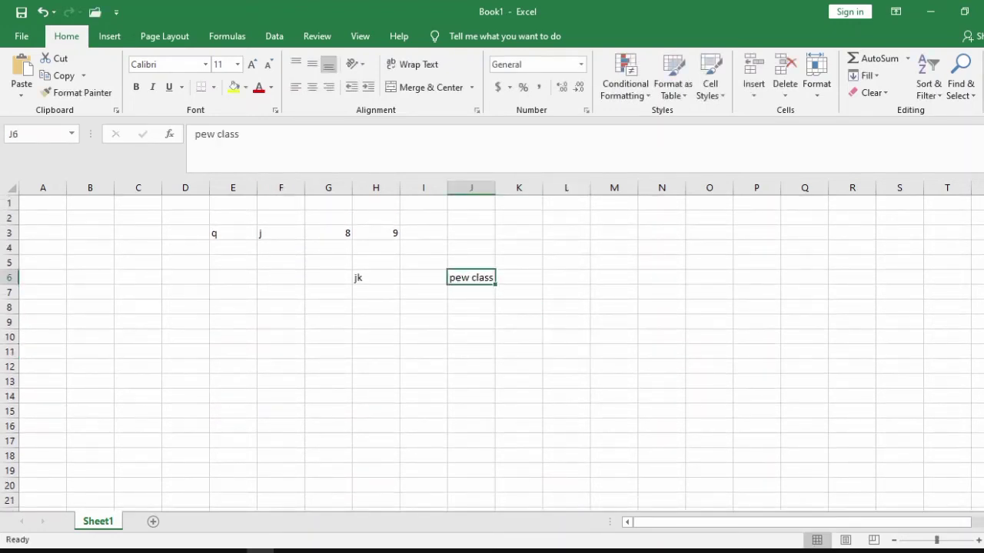
{"action": "scroll", "coordinate": [971, 331], "scroll_direction": "down", "scroll_amount": 10}
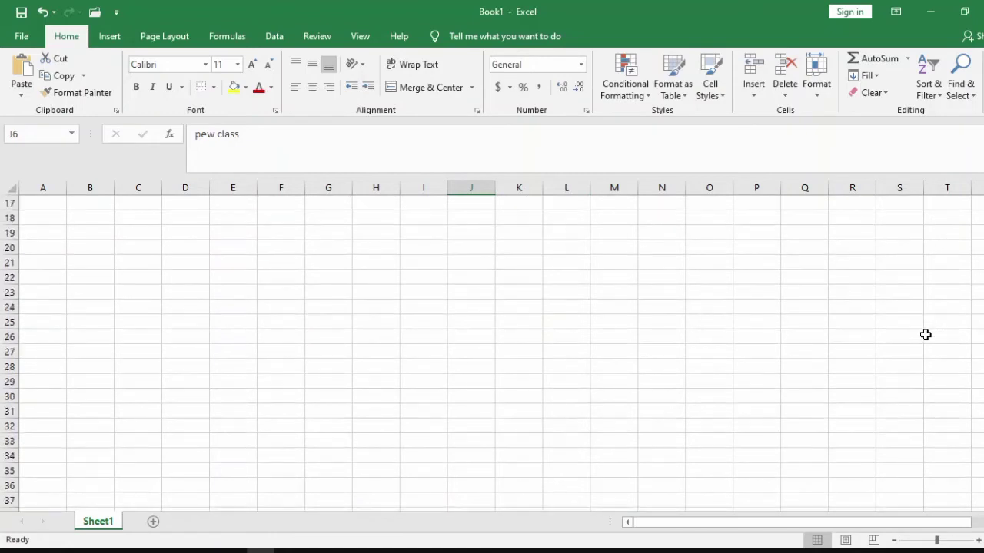
{"action": "scroll", "coordinate": [942, 345], "scroll_direction": "up", "scroll_amount": 10}
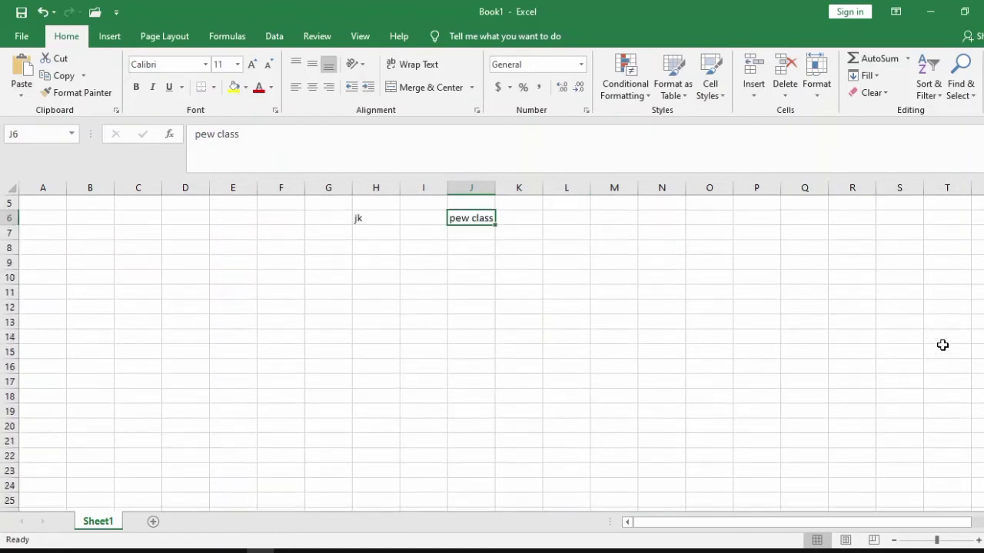
{"action": "scroll", "coordinate": [942, 345], "scroll_direction": "down", "scroll_amount": 6}
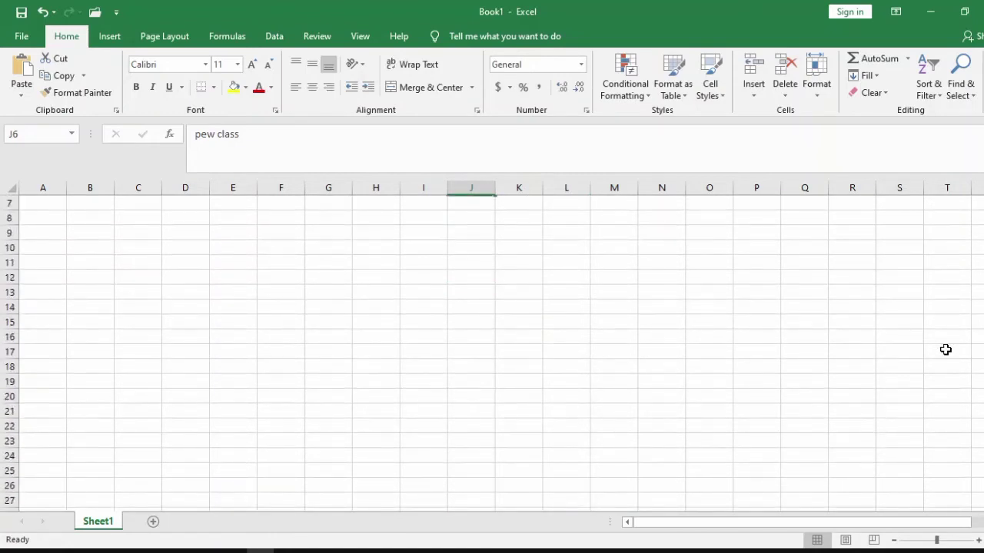
{"action": "scroll", "coordinate": [946, 350], "scroll_direction": "down", "scroll_amount": 5}
{"action": "scroll", "coordinate": [946, 348], "scroll_direction": "up", "scroll_amount": 11}
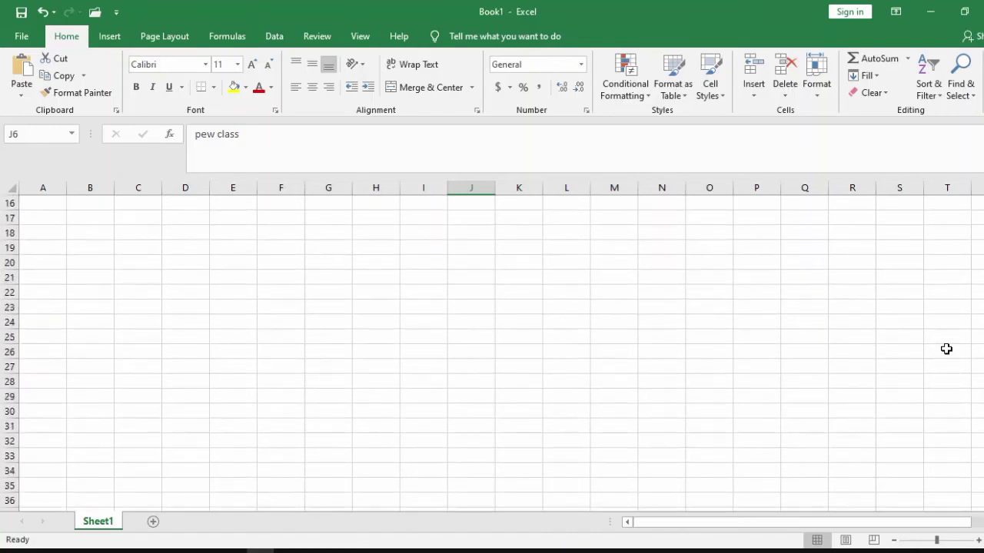
{"action": "scroll", "coordinate": [946, 348], "scroll_direction": "down", "scroll_amount": 5}
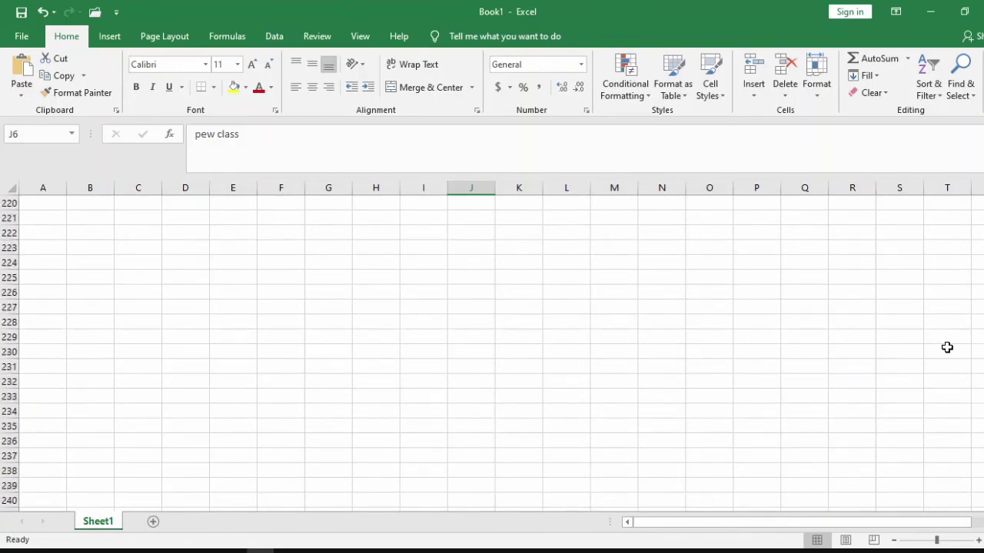
{"action": "scroll", "coordinate": [947, 347], "scroll_direction": "down", "scroll_amount": 3}
{"action": "scroll", "coordinate": [948, 346], "scroll_direction": "up", "scroll_amount": 12}
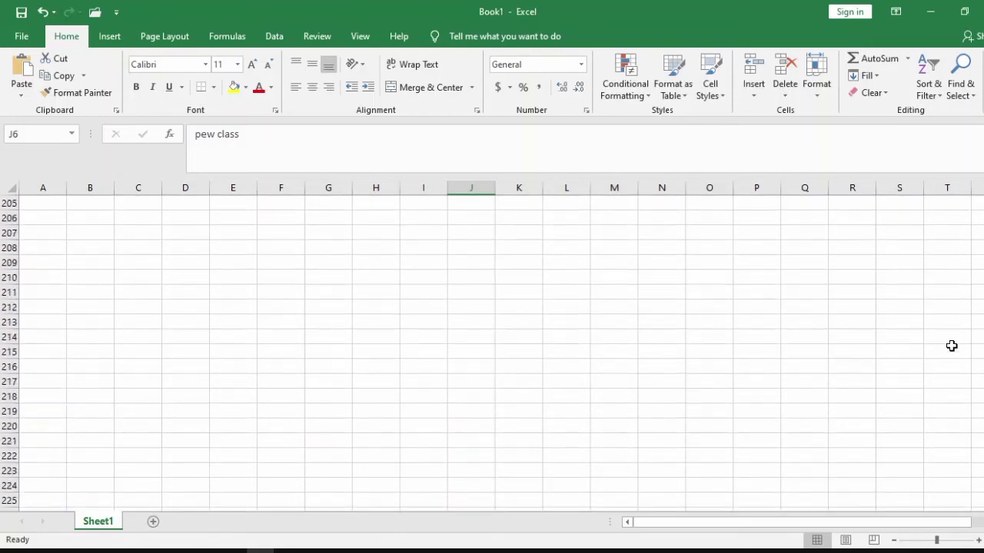
{"action": "scroll", "coordinate": [951, 345], "scroll_direction": "up", "scroll_amount": 20}
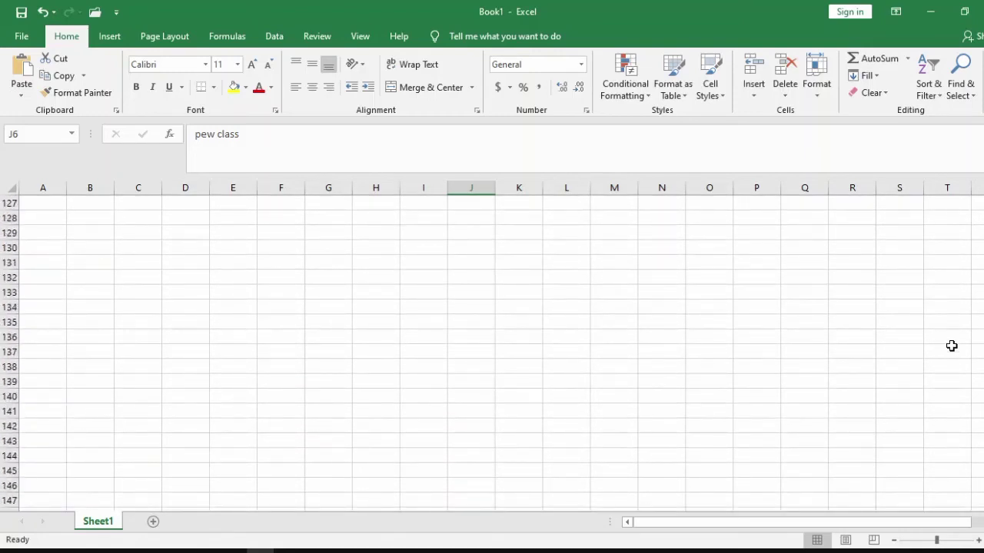
{"action": "scroll", "coordinate": [952, 346], "scroll_direction": "up", "scroll_amount": 20}
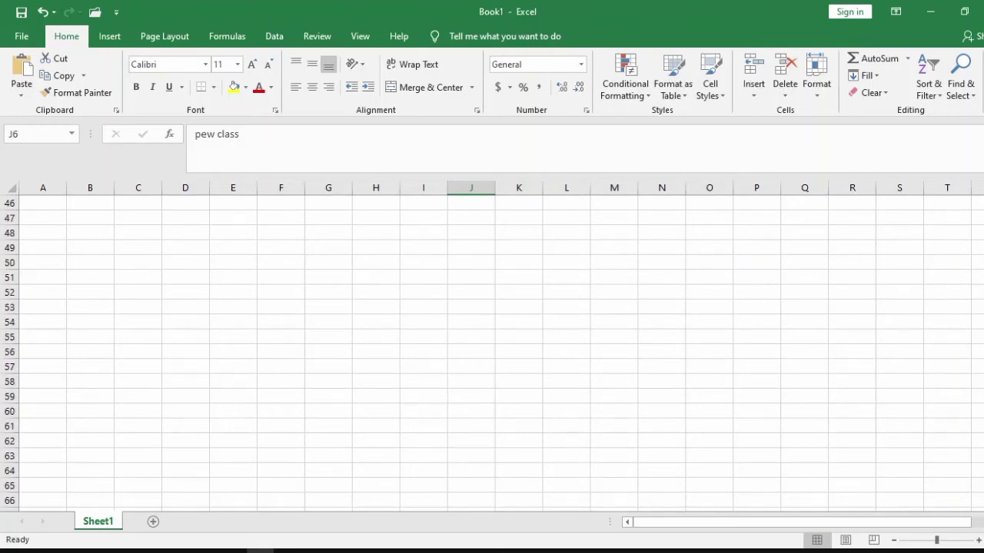
{"action": "scroll", "coordinate": [951, 346], "scroll_direction": "up", "scroll_amount": 15}
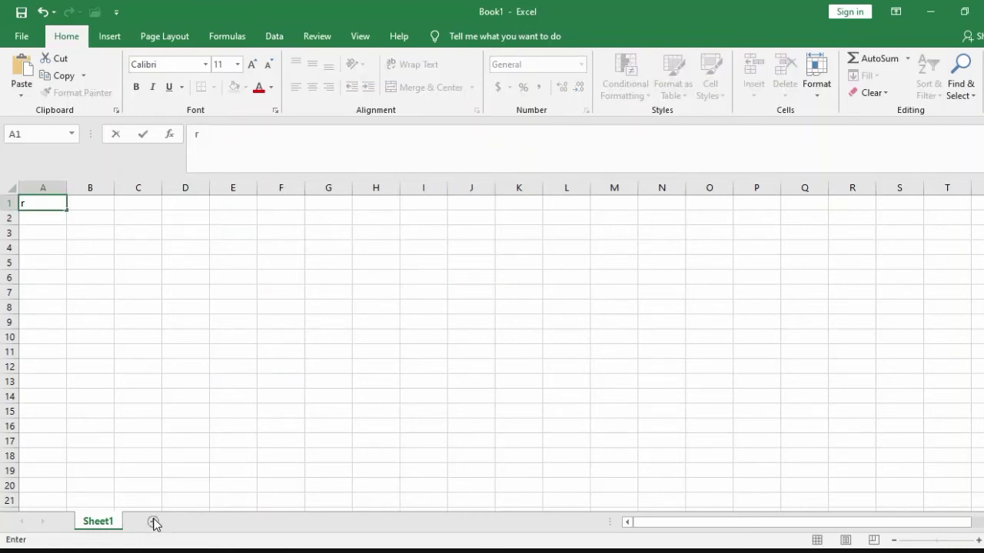
Step: Commit 'r' in A1, add Sheet2 through Sheet6, and switch back to Sheet1
{"action": "left_click", "coordinate": [157, 426]}
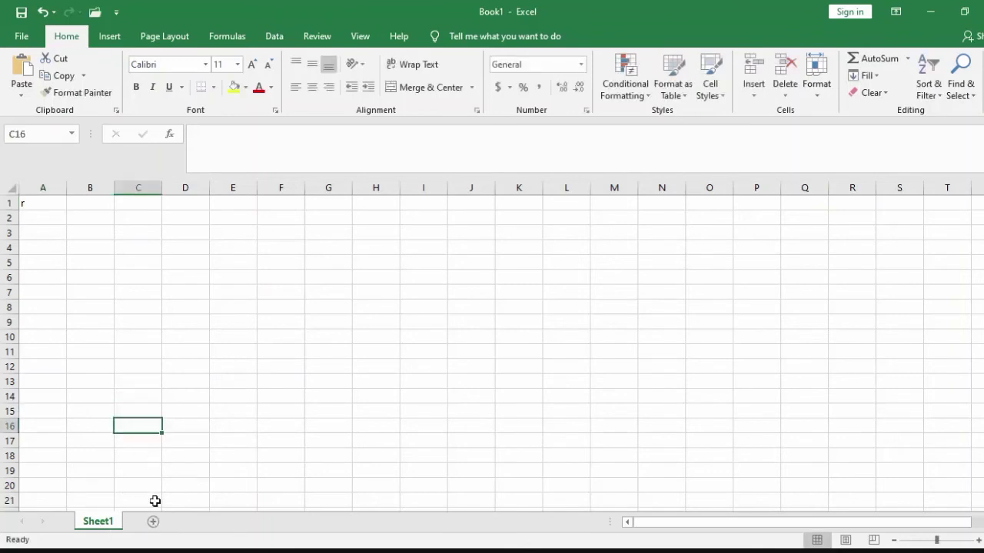
{"action": "left_click", "coordinate": [155, 523]}
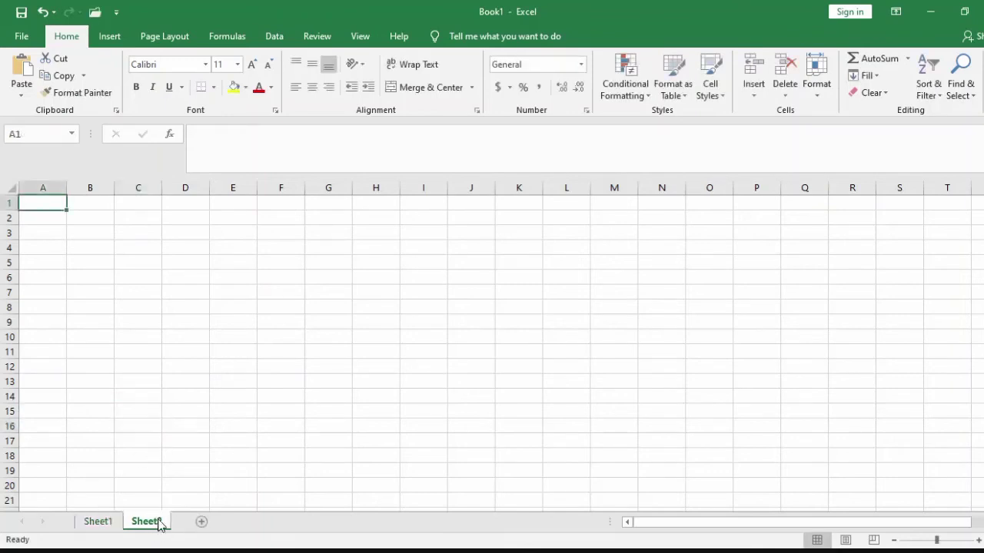
{"action": "left_click", "coordinate": [203, 524]}
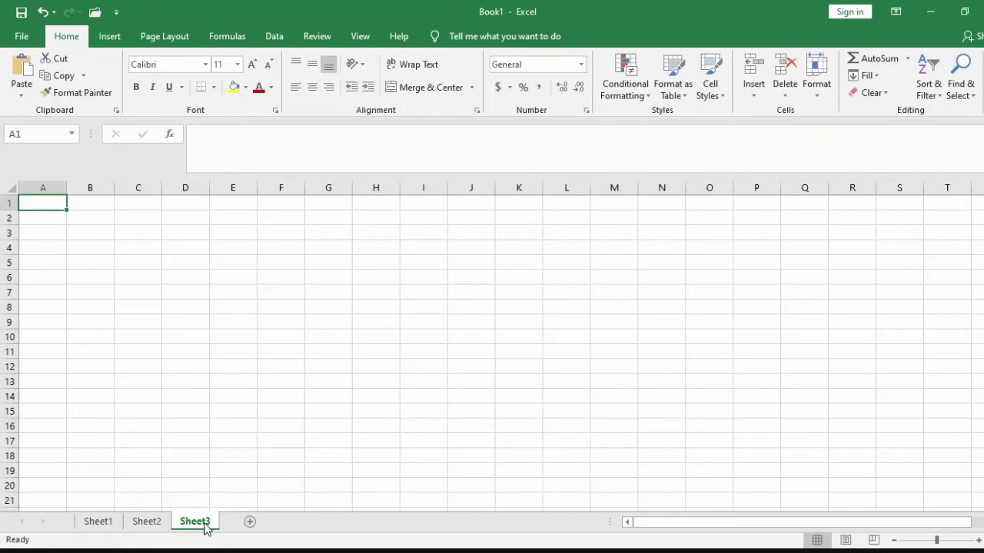
{"action": "left_click", "coordinate": [251, 523]}
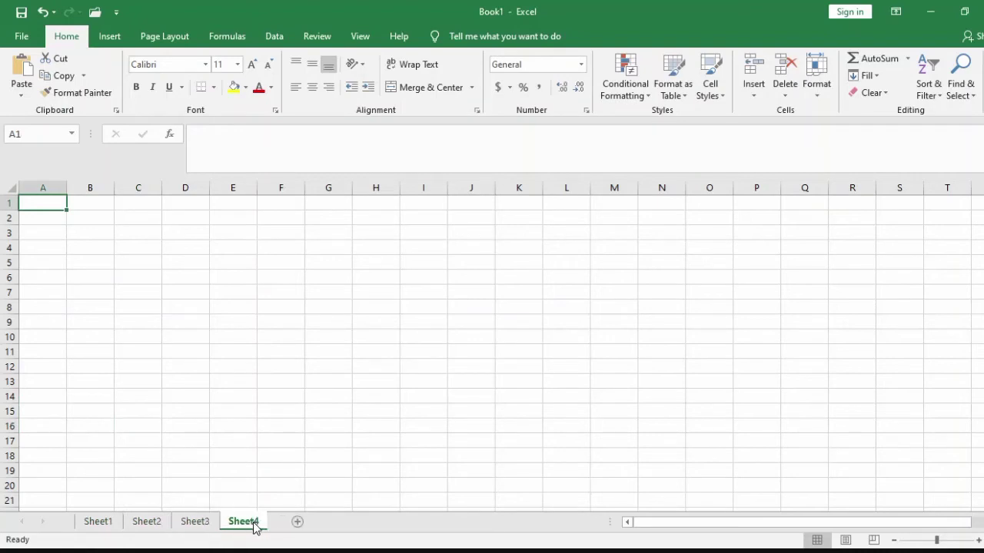
{"action": "left_click", "coordinate": [299, 523]}
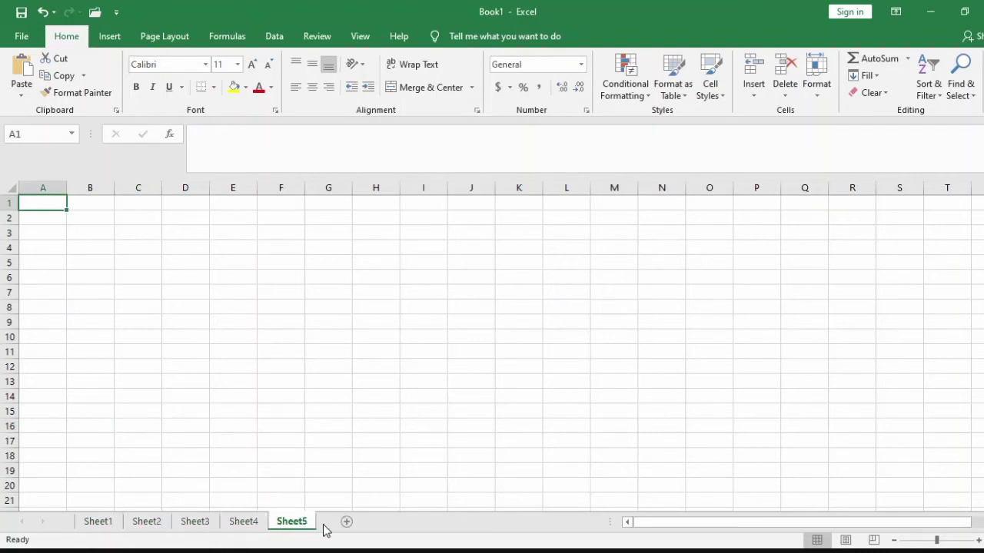
{"action": "left_click", "coordinate": [346, 523]}
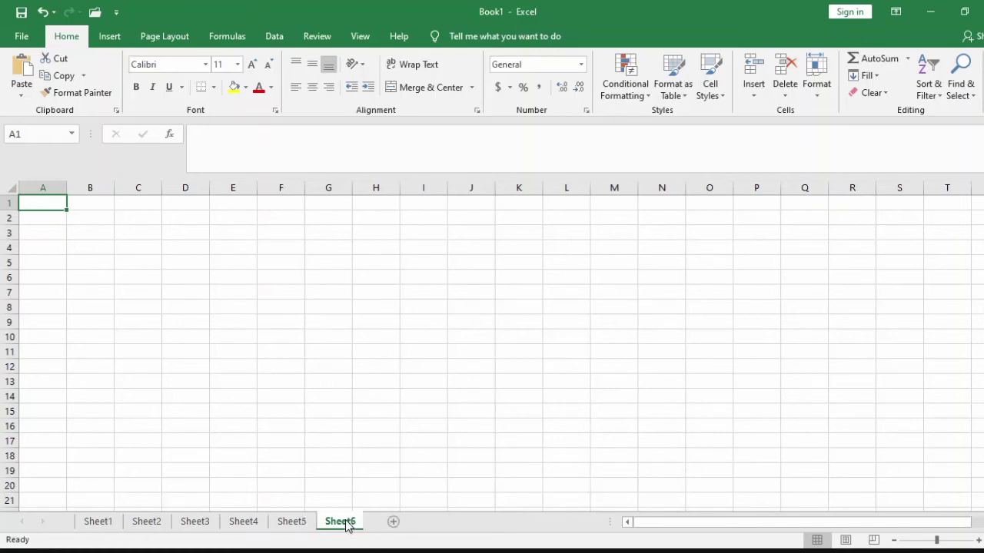
{"action": "left_click", "coordinate": [117, 525]}
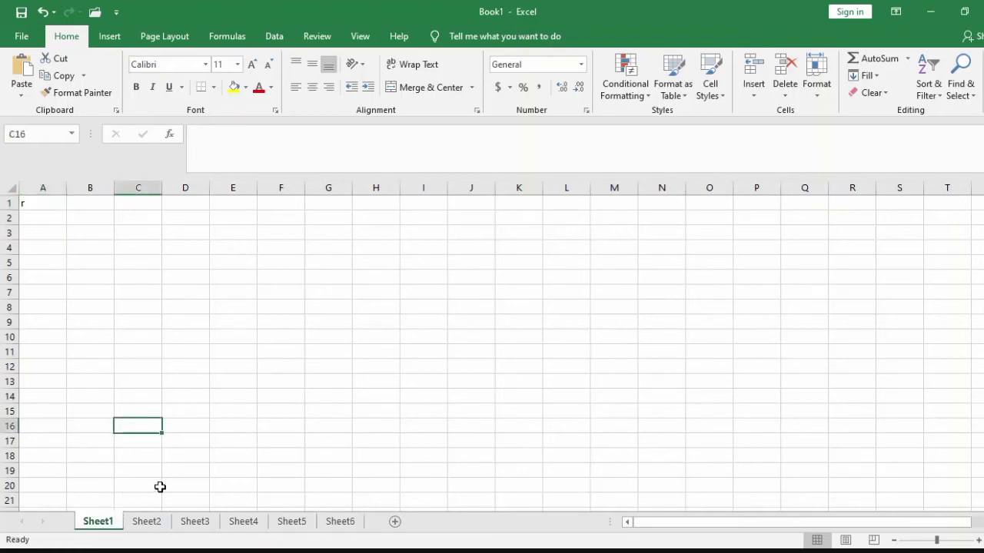
{"action": "scroll", "coordinate": [196, 468], "scroll_direction": "down", "scroll_amount": 6}
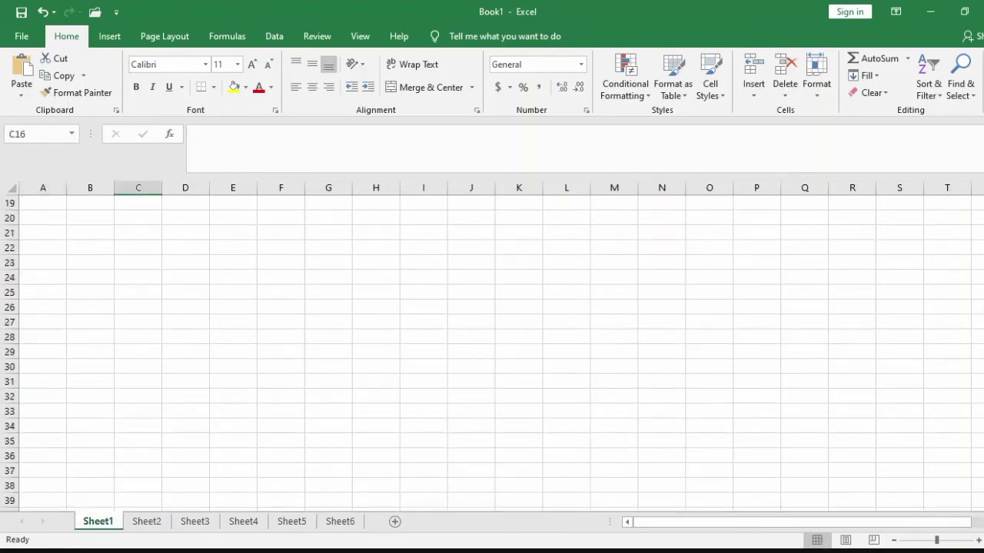
{"action": "left_click", "coordinate": [978, 540]}
{"action": "left_click", "coordinate": [979, 541]}
{"action": "left_click", "coordinate": [978, 540]}
{"action": "left_click", "coordinate": [978, 540]}
{"action": "left_click", "coordinate": [978, 540]}
{"action": "left_click", "coordinate": [978, 541]}
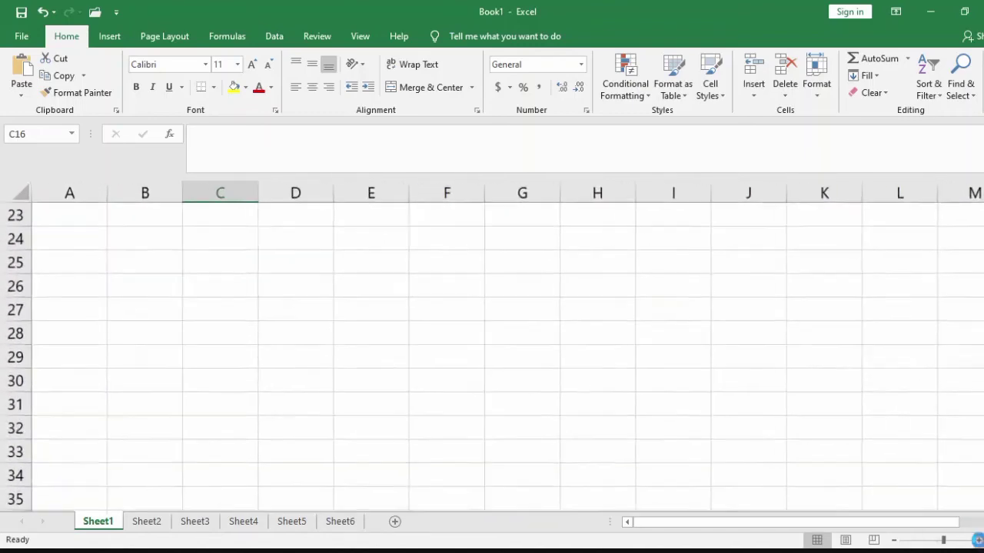
{"action": "left_click", "coordinate": [978, 541]}
{"action": "left_click", "coordinate": [979, 541]}
{"action": "left_click", "coordinate": [978, 541]}
{"action": "left_click", "coordinate": [978, 540]}
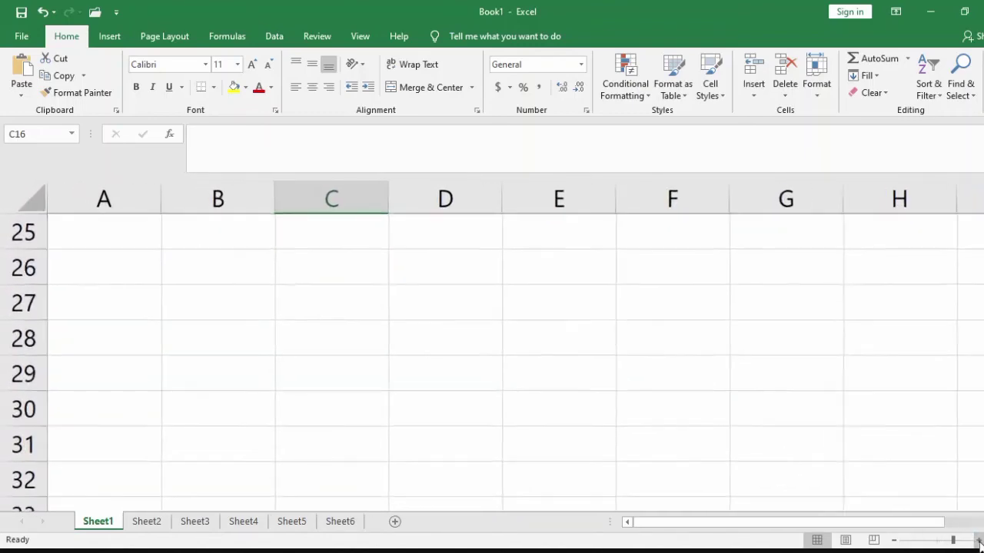
{"action": "left_click", "coordinate": [978, 540]}
{"action": "left_click", "coordinate": [978, 540]}
{"action": "left_click", "coordinate": [979, 541]}
{"action": "left_click", "coordinate": [978, 541]}
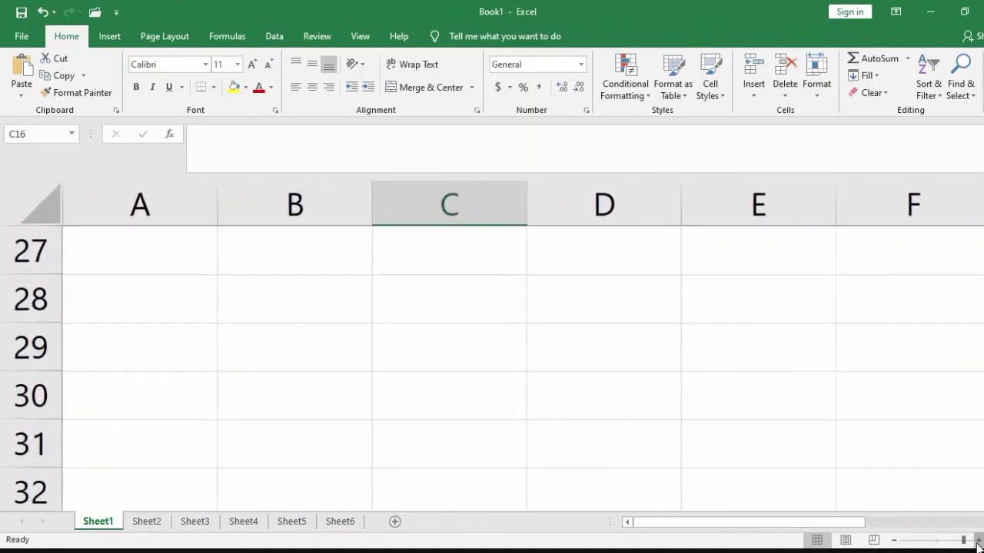
{"action": "left_click", "coordinate": [979, 540]}
{"action": "left_click", "coordinate": [898, 543]}
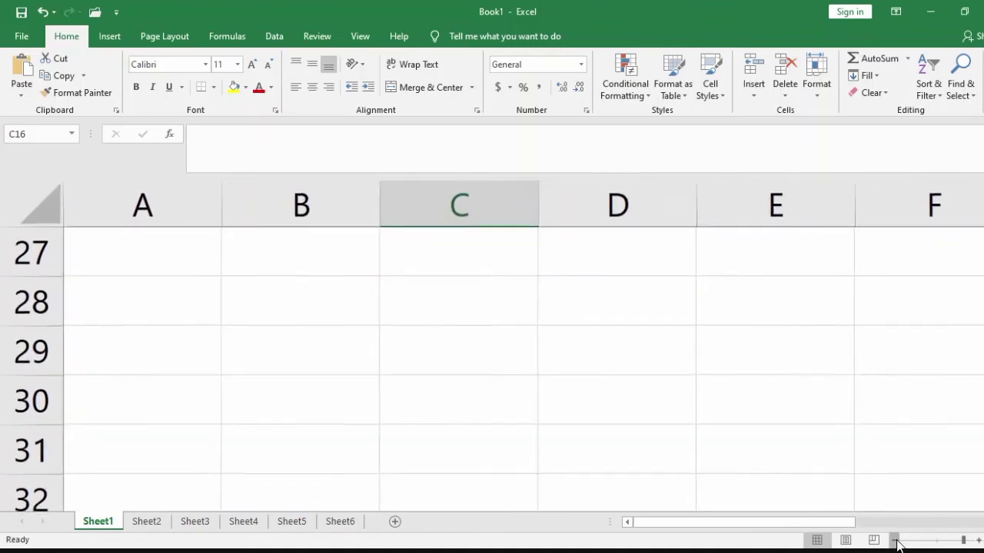
{"action": "left_click", "coordinate": [898, 543]}
{"action": "left_click", "coordinate": [898, 543]}
{"action": "left_click", "coordinate": [898, 544]}
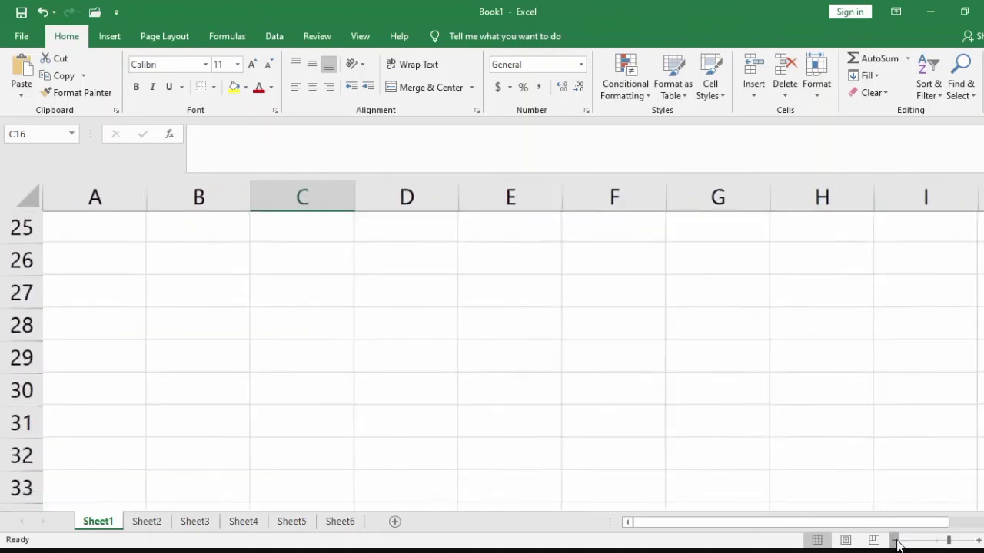
{"action": "left_click", "coordinate": [897, 543]}
{"action": "left_click", "coordinate": [897, 543]}
{"action": "left_click", "coordinate": [898, 543]}
{"action": "left_click", "coordinate": [898, 543]}
{"action": "left_click", "coordinate": [898, 543]}
{"action": "left_click", "coordinate": [898, 544]}
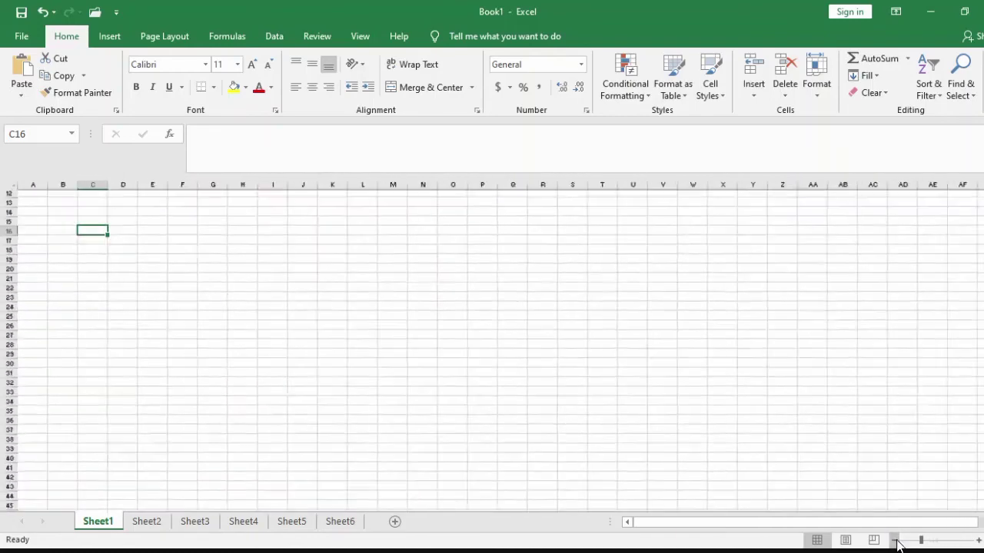
{"action": "left_click", "coordinate": [898, 543]}
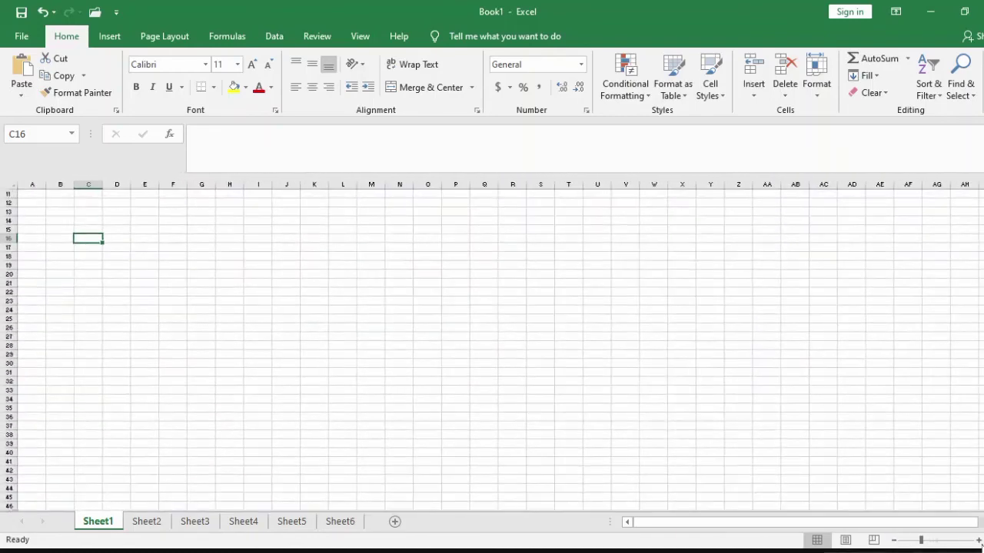
{"action": "left_click", "coordinate": [979, 541]}
{"action": "left_click", "coordinate": [979, 541]}
{"action": "left_click", "coordinate": [979, 541]}
{"action": "left_click", "coordinate": [980, 541]}
{"action": "left_click", "coordinate": [979, 541]}
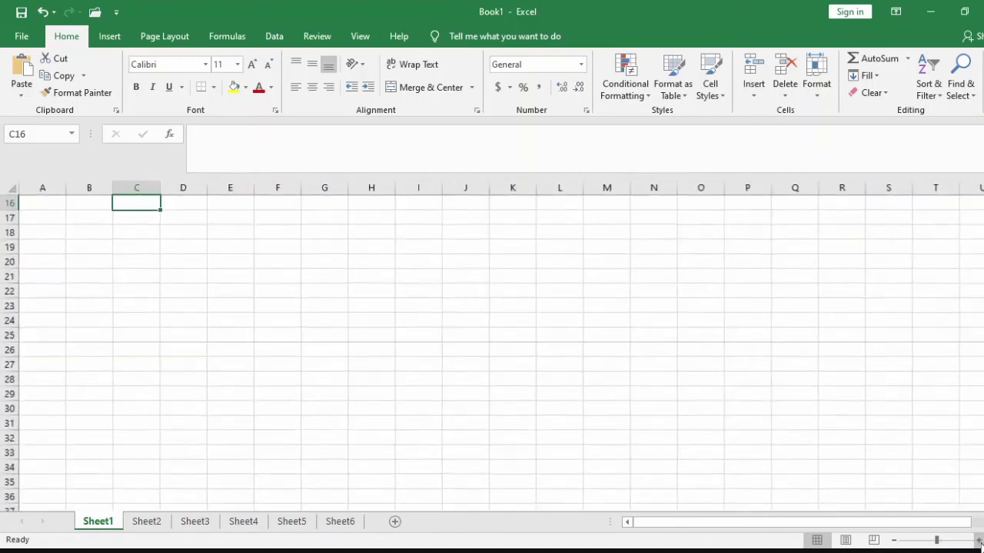
{"action": "left_click", "coordinate": [979, 541]}
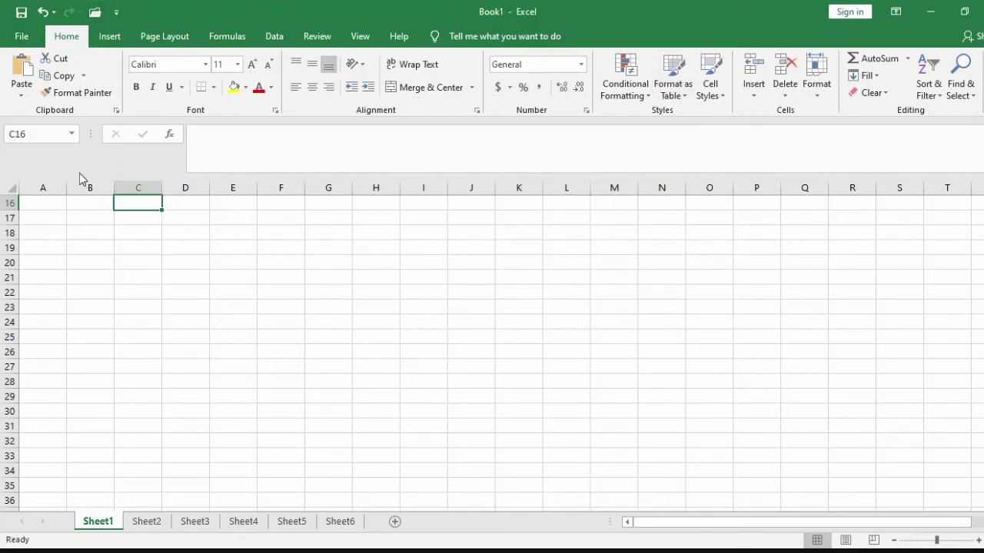
Step: Select the entire sheet, then a block starting at D20, deselecting at G23
{"action": "left_click", "coordinate": [13, 188]}
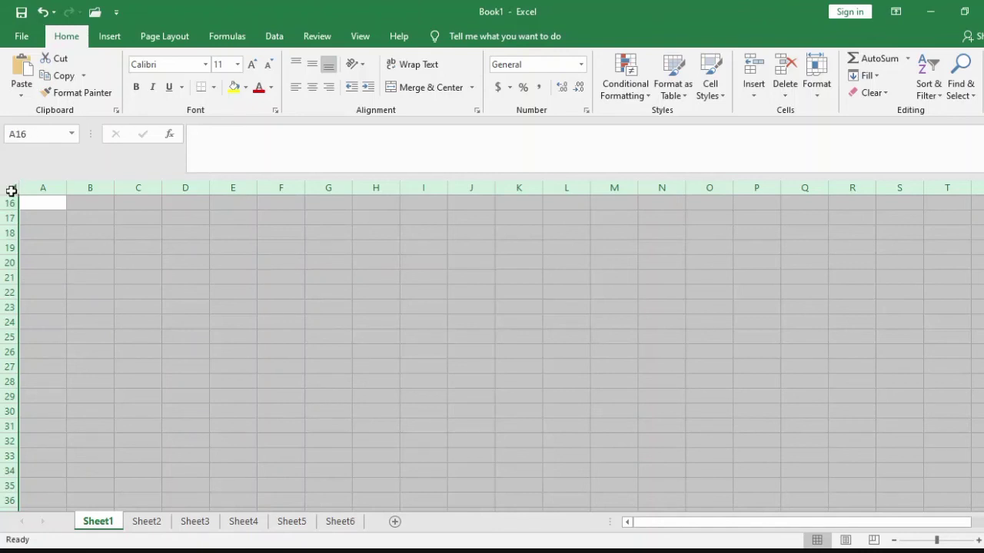
{"action": "left_click", "coordinate": [275, 305]}
{"action": "left_click_drag", "start_coordinate": [187, 258], "coordinate": [219, 329]}
{"action": "left_click", "coordinate": [328, 305]}
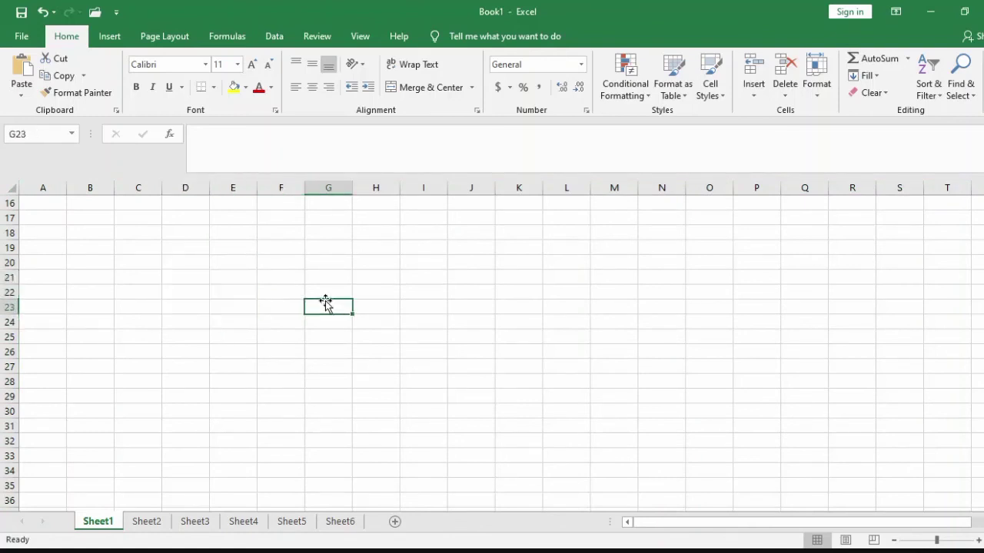
Step: Select ranges B19:B30, C19:F27, J19:K23 and finally L19:M19
{"action": "left_click_drag", "start_coordinate": [76, 243], "coordinate": [82, 420]}
{"action": "left_click", "coordinate": [185, 235]}
{"action": "left_click_drag", "start_coordinate": [139, 242], "coordinate": [260, 355]}
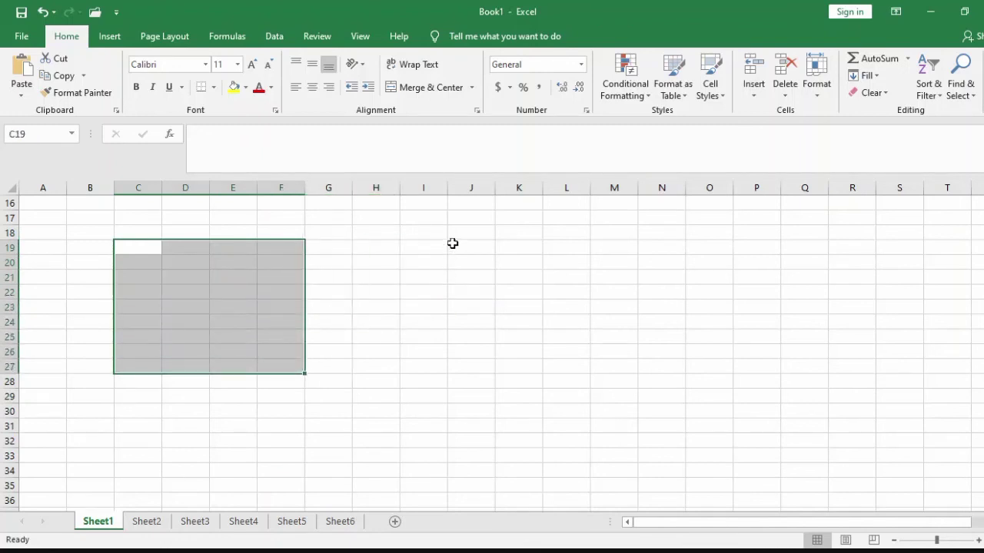
{"action": "left_click_drag", "start_coordinate": [469, 247], "coordinate": [530, 305]}
{"action": "left_click_drag", "start_coordinate": [578, 243], "coordinate": [621, 245]}
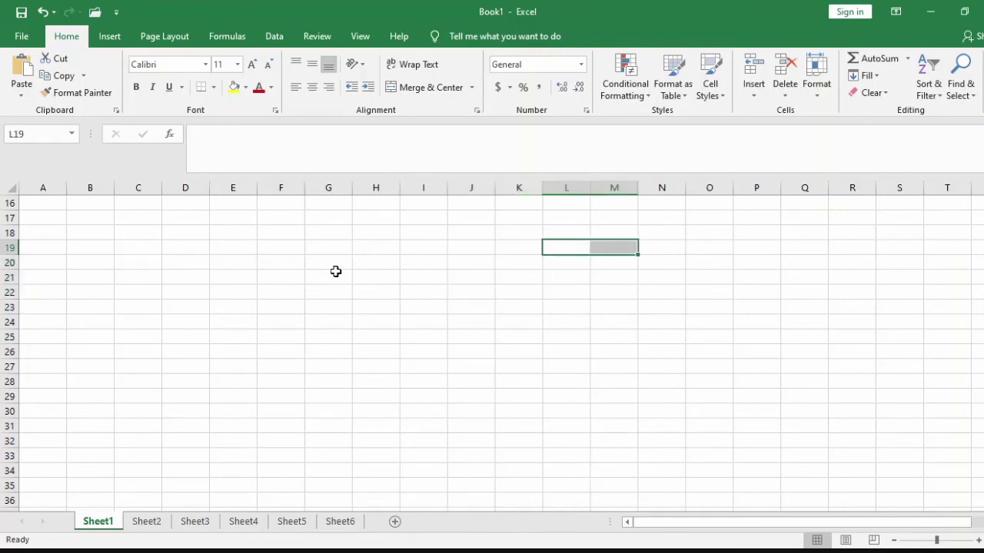